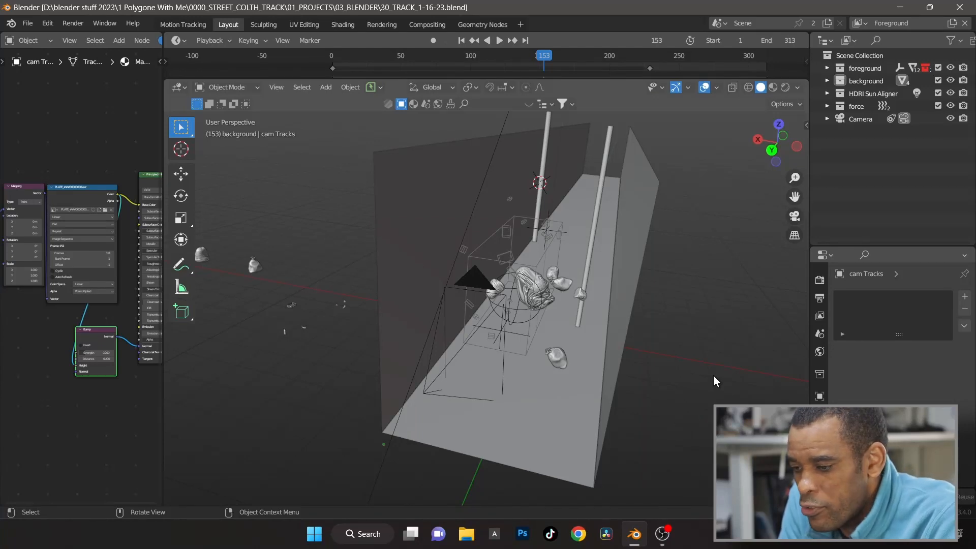
- Select the Ground and walls object and one of the standalone trash bags to look over the scene's models
{"action": "middle_click_drag", "start_coordinate": [638, 379], "coordinate": [652, 390]}
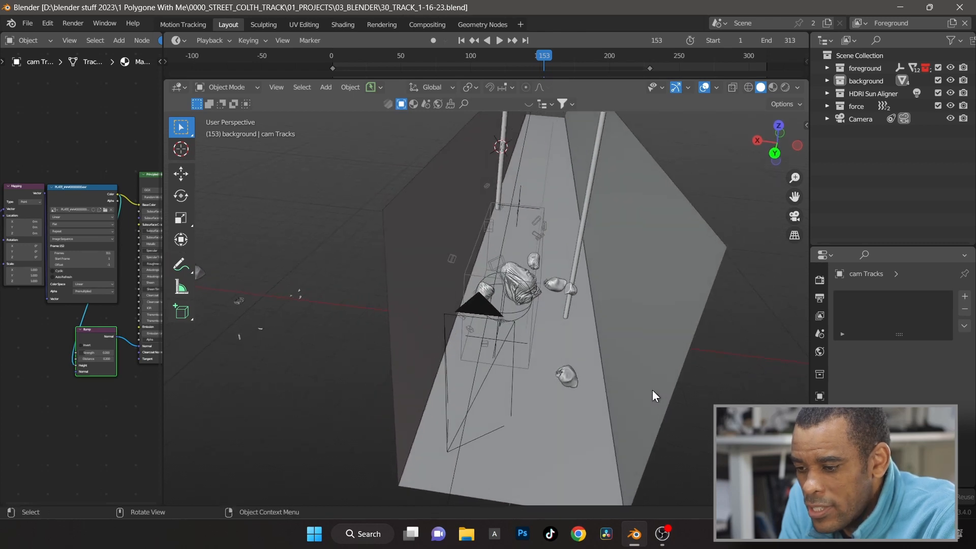
{"action": "left_click", "coordinate": [653, 381]}
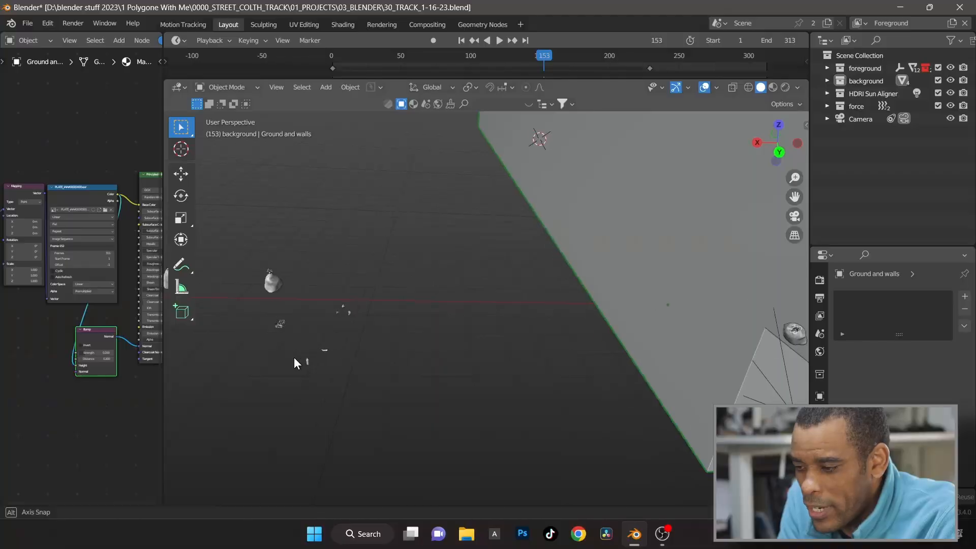
{"action": "middle_click_drag", "start_coordinate": [305, 356], "coordinate": [370, 328]}
{"action": "left_click", "coordinate": [406, 215]}
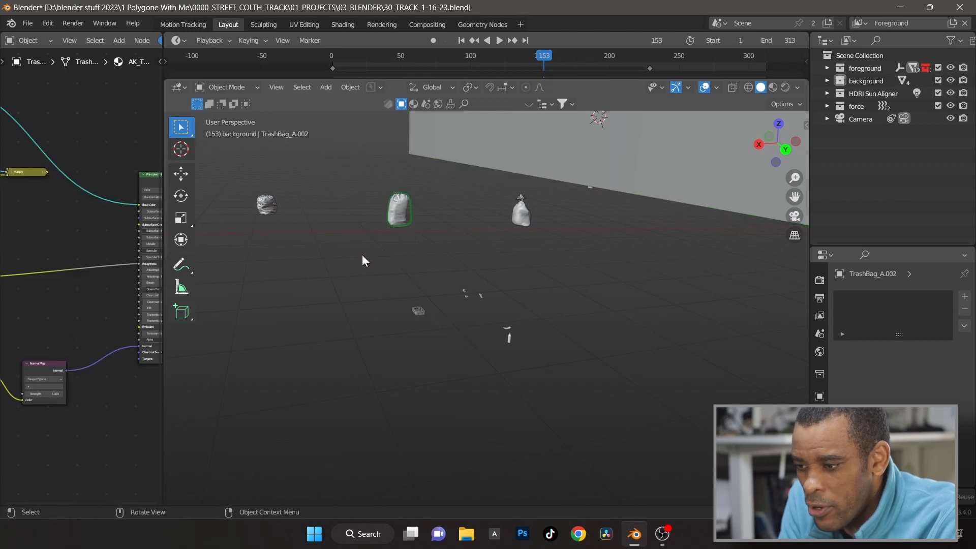
{"action": "middle_click_drag", "start_coordinate": [362, 255], "coordinate": [369, 265]}
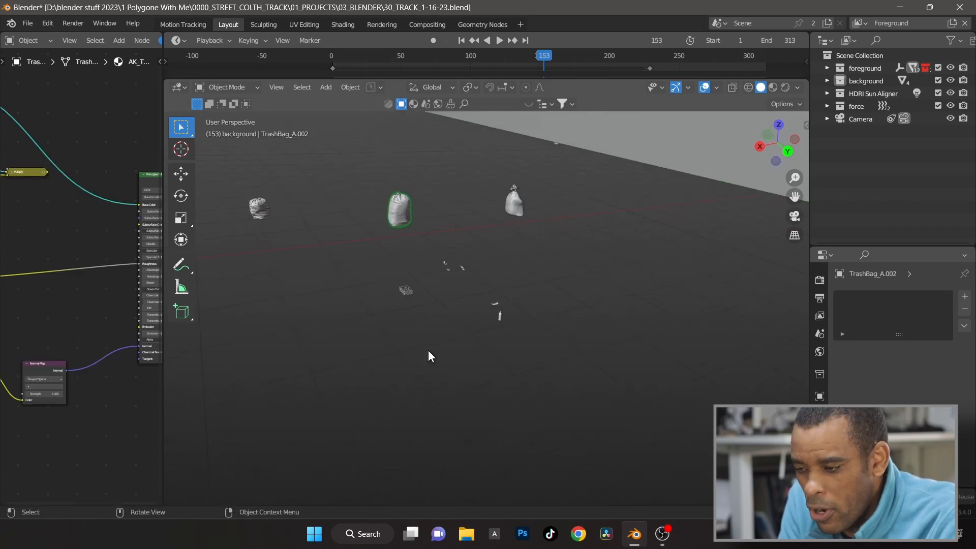
{"action": "middle_click_drag", "start_coordinate": [547, 311], "coordinate": [539, 300]}
- Inspect the plastic crate, flip-flop and crushed bottle models up close and save the file
{"action": "left_click", "coordinate": [417, 264]}
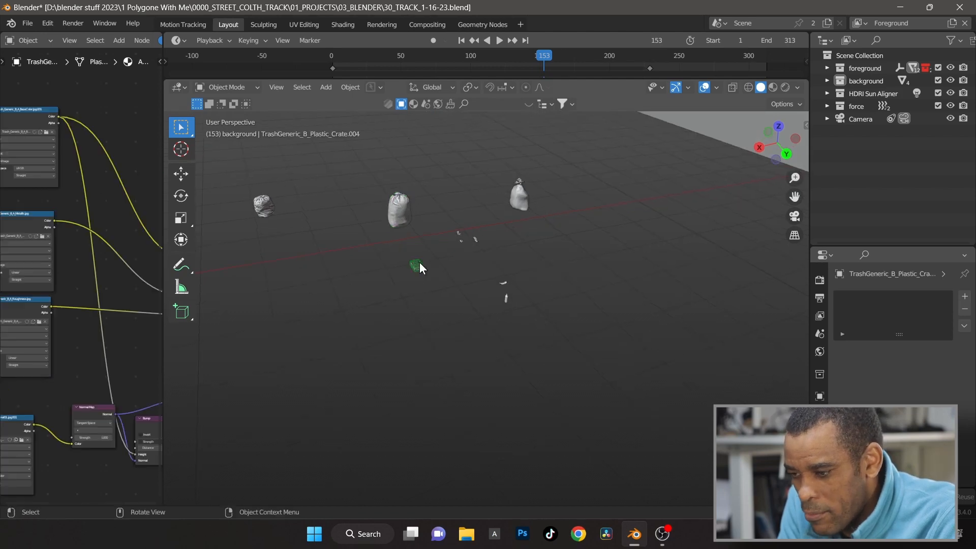
{"action": "key", "text": "KP_Decimal"}
{"action": "scroll", "coordinate": [549, 331], "scroll_direction": "down", "scroll_amount": 6}
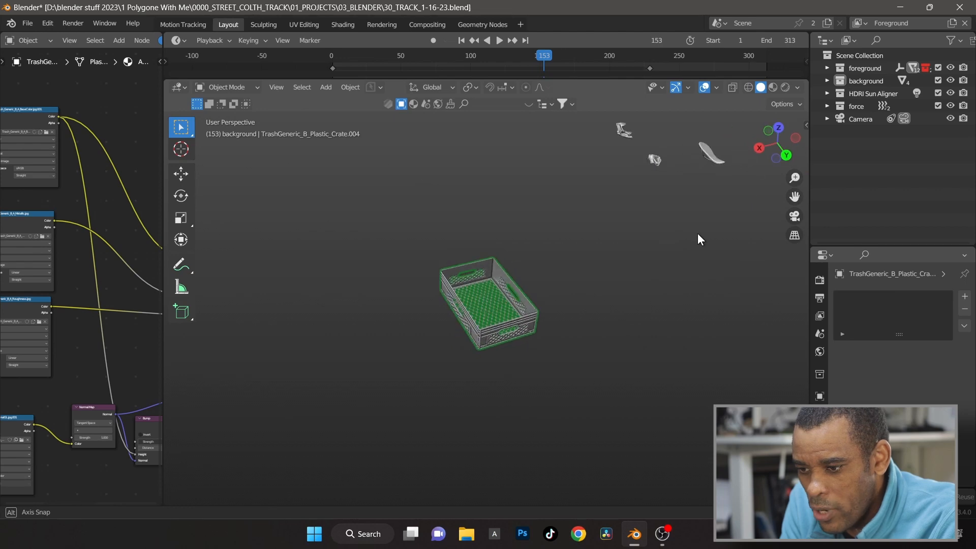
{"action": "left_click", "coordinate": [706, 154]}
{"action": "key", "text": "KP_Decimal"}
{"action": "scroll", "coordinate": [607, 341], "scroll_direction": "down", "scroll_amount": 6}
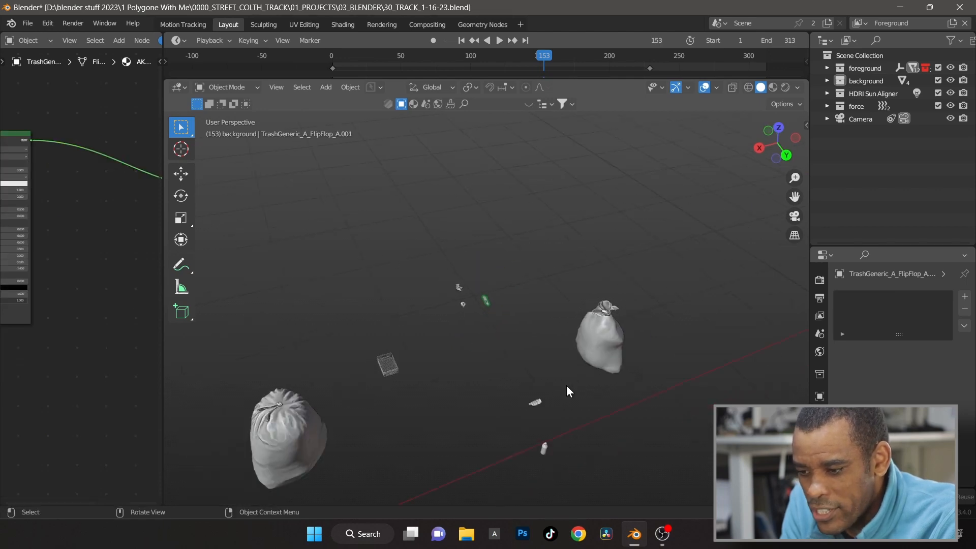
{"action": "left_click", "coordinate": [542, 401]}
{"action": "key", "text": "ctrl+s"}
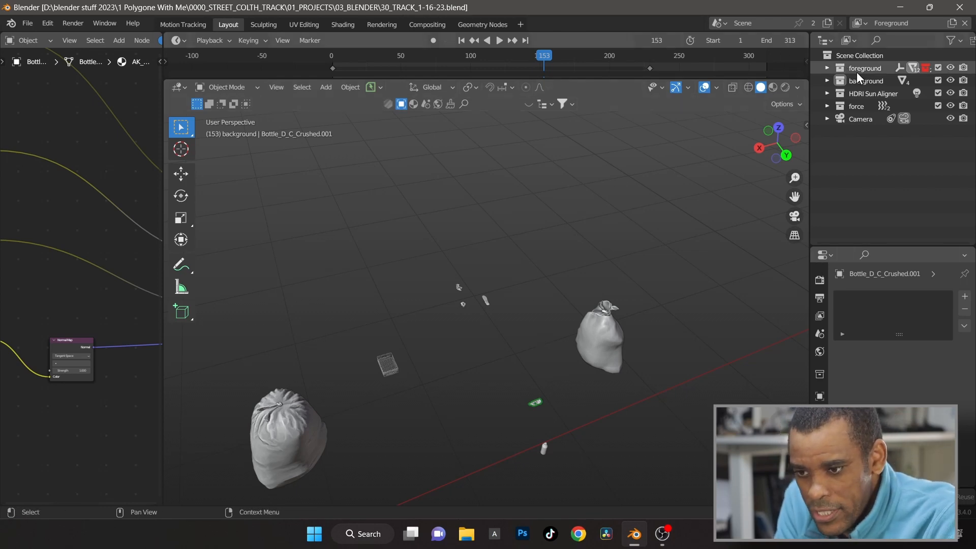
- Expand the foreground collection and make its trash collection active
{"action": "left_click", "coordinate": [828, 73]}
{"action": "left_click", "coordinate": [827, 69]}
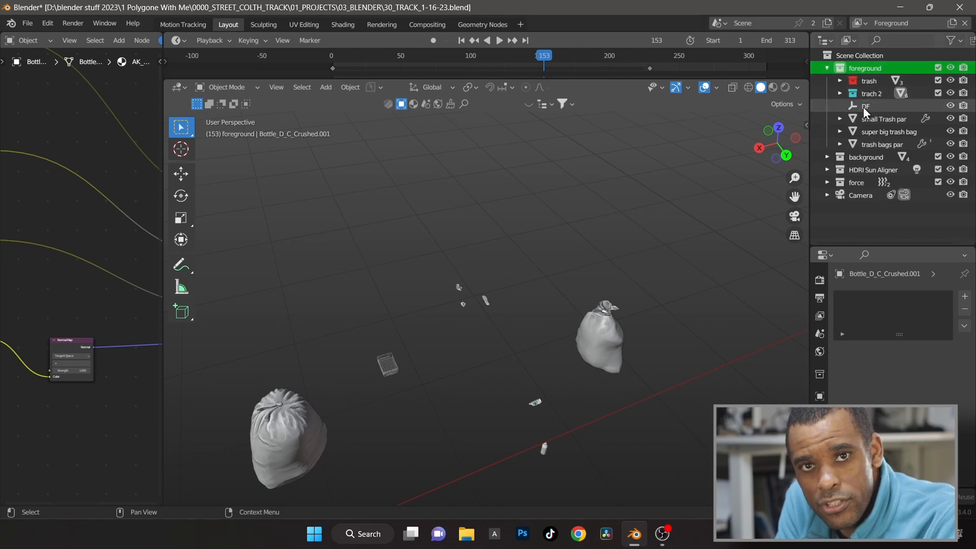
{"action": "left_click", "coordinate": [864, 80]}
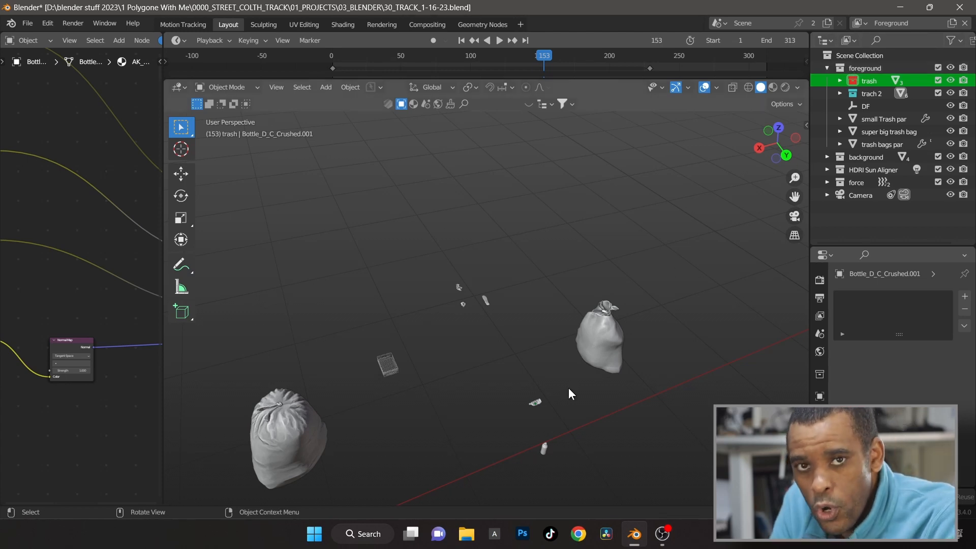
- View the Ground and walls set from above and select the small Trash par emitter box inside it
{"action": "scroll", "coordinate": [541, 417], "scroll_direction": "down", "scroll_amount": 5}
{"action": "middle_click_drag", "start_coordinate": [547, 408], "coordinate": [559, 376]}
{"action": "left_click", "coordinate": [669, 316]}
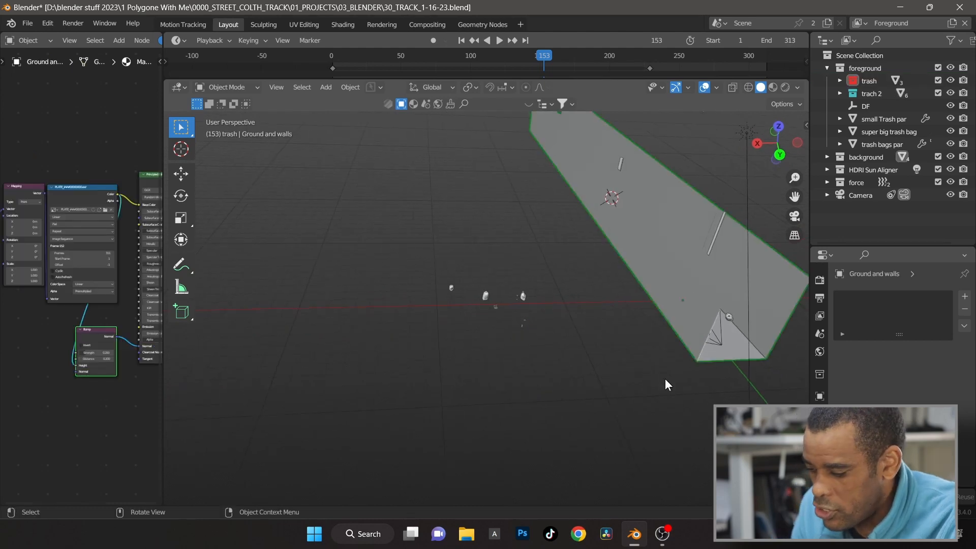
{"action": "middle_click_drag", "start_coordinate": [665, 379], "coordinate": [555, 315]}
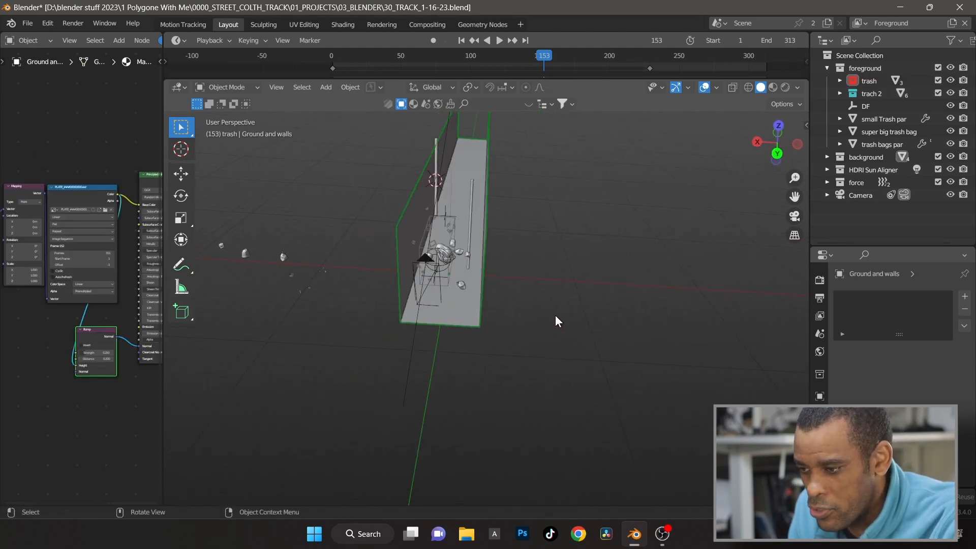
{"action": "scroll", "coordinate": [551, 314], "scroll_direction": "up", "scroll_amount": 6}
{"action": "left_click", "coordinate": [469, 224]}
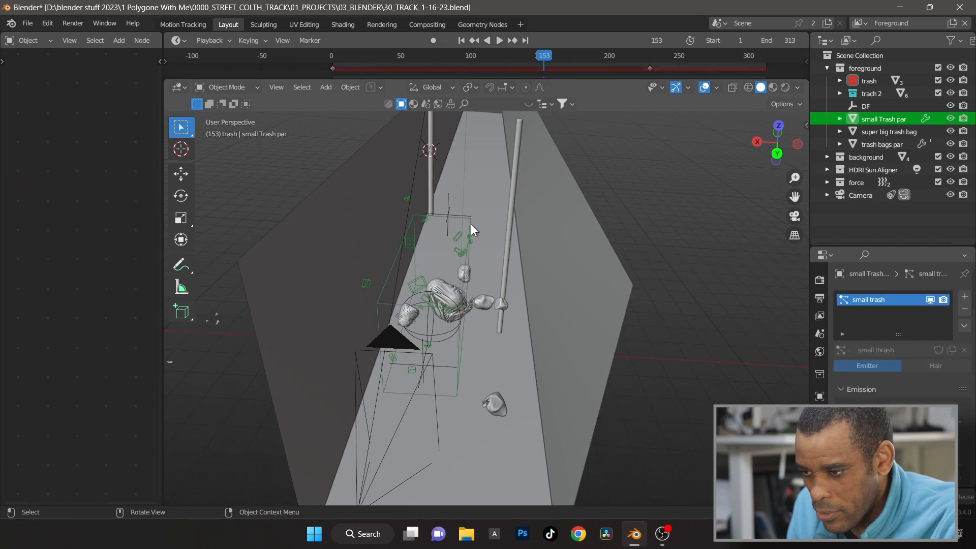
- Hide the Ground and walls and cam Tracks objects so only the trash and particle emitters remain around the camera
{"action": "left_click", "coordinate": [581, 285]}
{"action": "key", "text": "h"}
{"action": "middle_click_drag", "start_coordinate": [568, 295], "coordinate": [509, 280]}
{"action": "left_click", "coordinate": [528, 259]}
{"action": "key", "text": "h"}
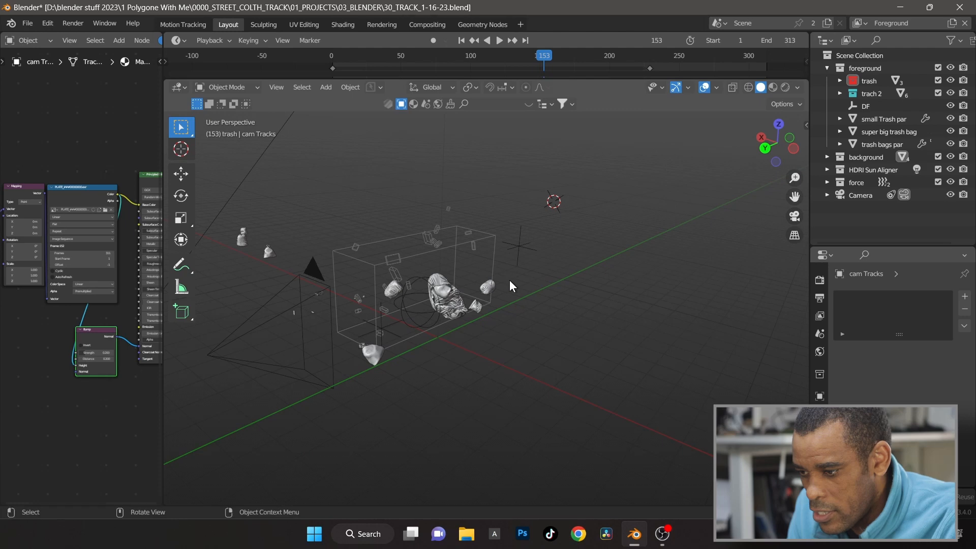
- Select the small Trash par emitter and examine the Emission and Source settings of its small trash particle system
{"action": "left_click", "coordinate": [451, 294]}
{"action": "left_click", "coordinate": [889, 119]}
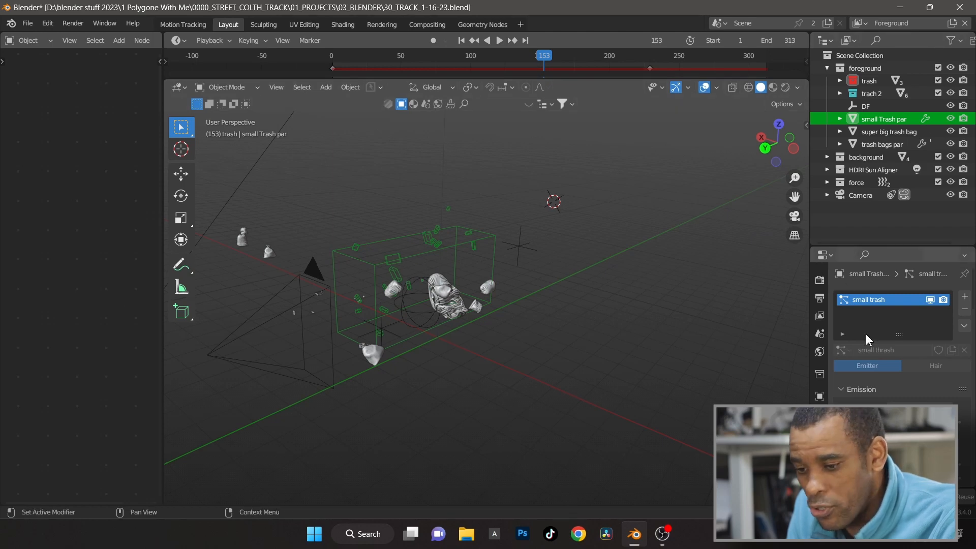
{"action": "scroll", "coordinate": [871, 371], "scroll_direction": "down", "scroll_amount": 2}
{"action": "scroll", "coordinate": [859, 373], "scroll_direction": "up", "scroll_amount": 1}
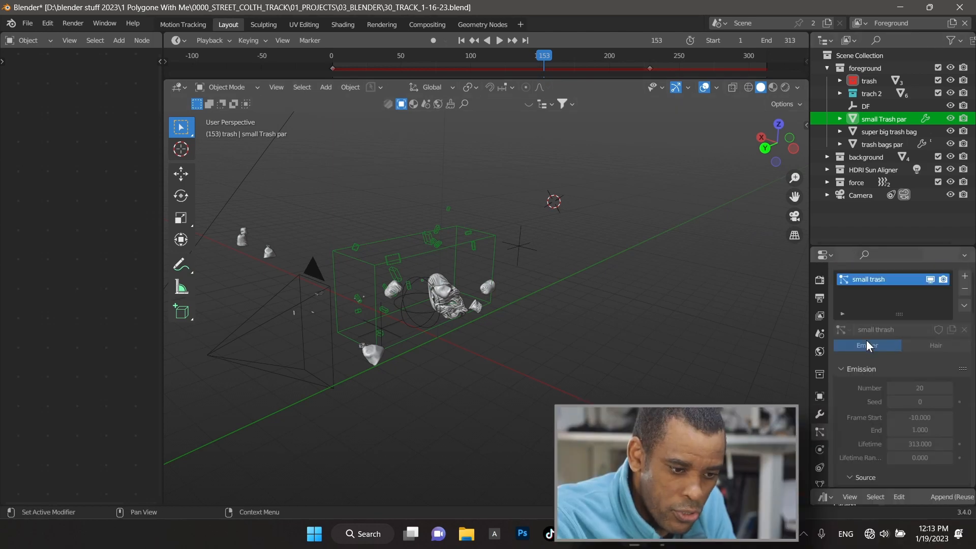
{"action": "scroll", "coordinate": [871, 390], "scroll_direction": "down", "scroll_amount": 1}
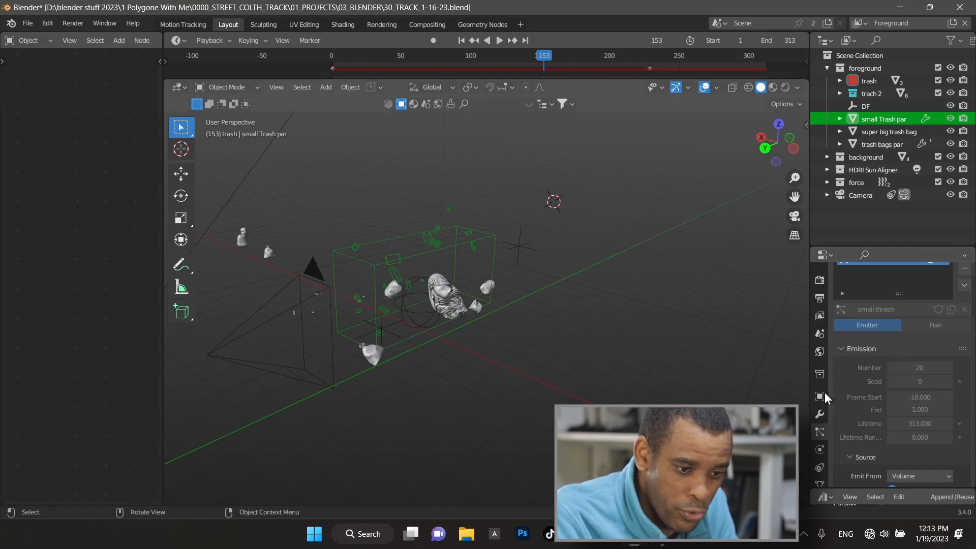
{"action": "scroll", "coordinate": [884, 397], "scroll_direction": "down", "scroll_amount": 1}
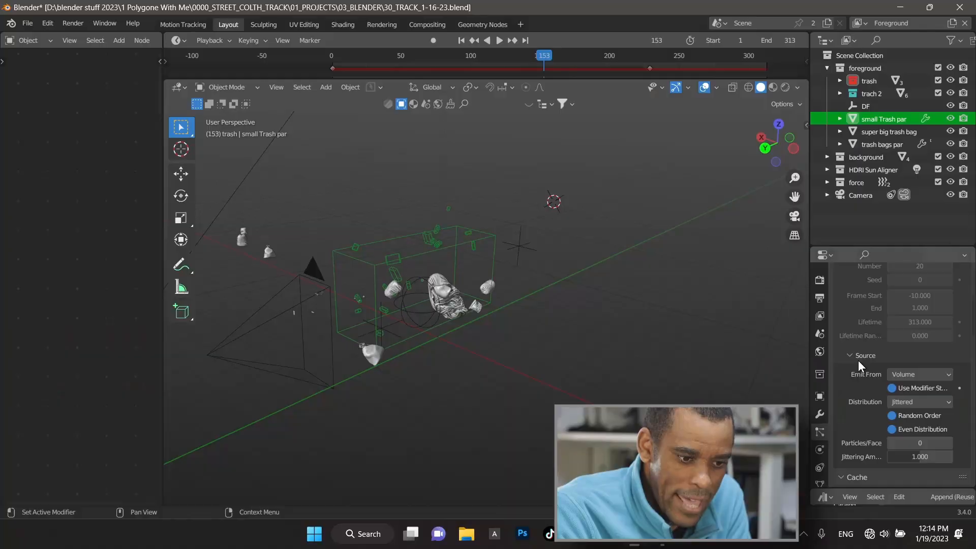
{"action": "scroll", "coordinate": [858, 360], "scroll_direction": "down", "scroll_amount": 1}
{"action": "scroll", "coordinate": [858, 367], "scroll_direction": "up", "scroll_amount": 1}
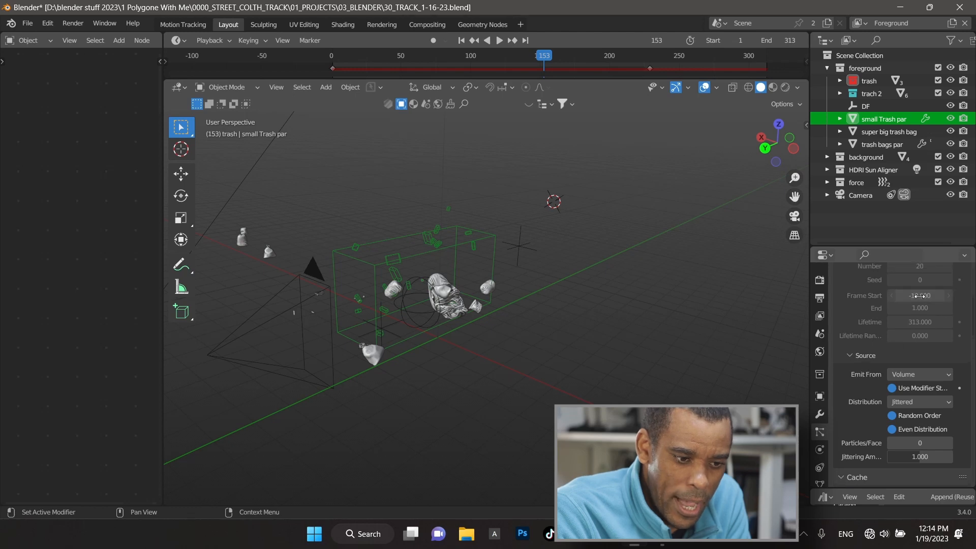
{"action": "scroll", "coordinate": [900, 329], "scroll_direction": "up", "scroll_amount": 1}
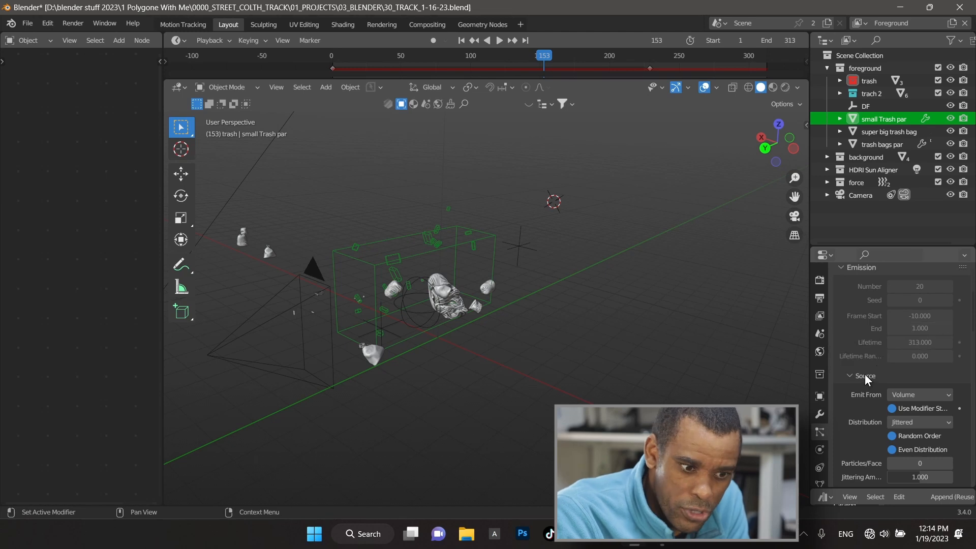
{"action": "scroll", "coordinate": [863, 375], "scroll_direction": "down", "scroll_amount": 1}
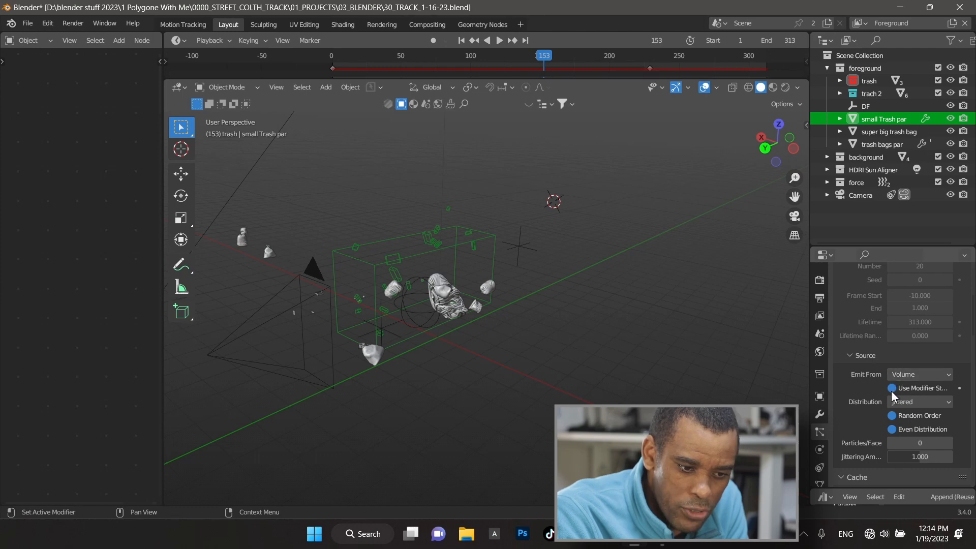
{"action": "scroll", "coordinate": [875, 395], "scroll_direction": "down", "scroll_amount": 1}
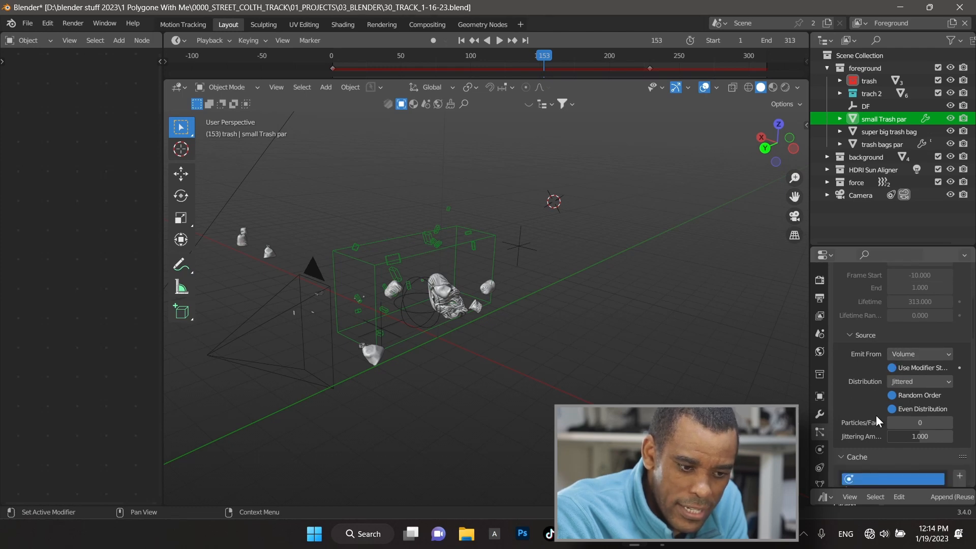
- Examine the small trash particle system's Cache, Rotation, Render, Collection and Viewport Display settings
{"action": "scroll", "coordinate": [876, 412], "scroll_direction": "down", "scroll_amount": 8}
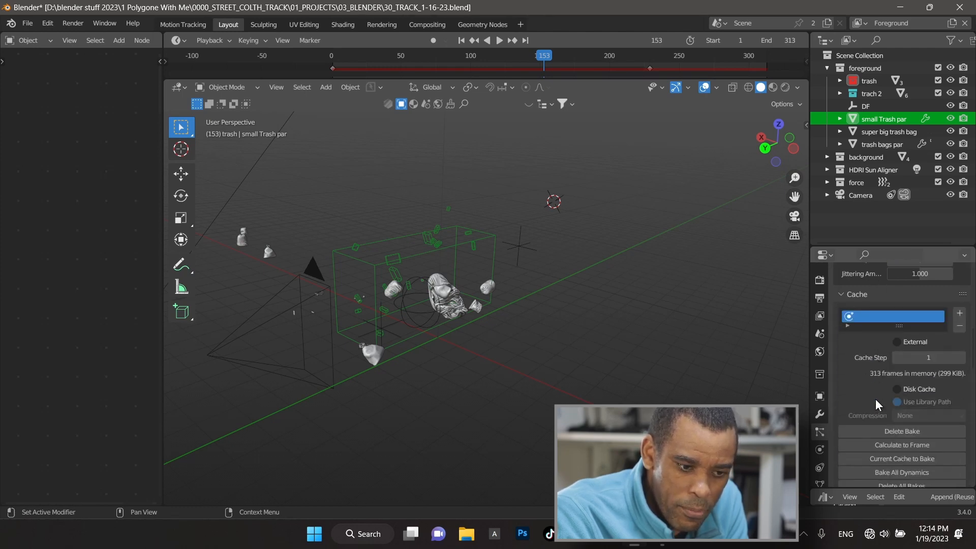
{"action": "scroll", "coordinate": [876, 399], "scroll_direction": "down", "scroll_amount": 9}
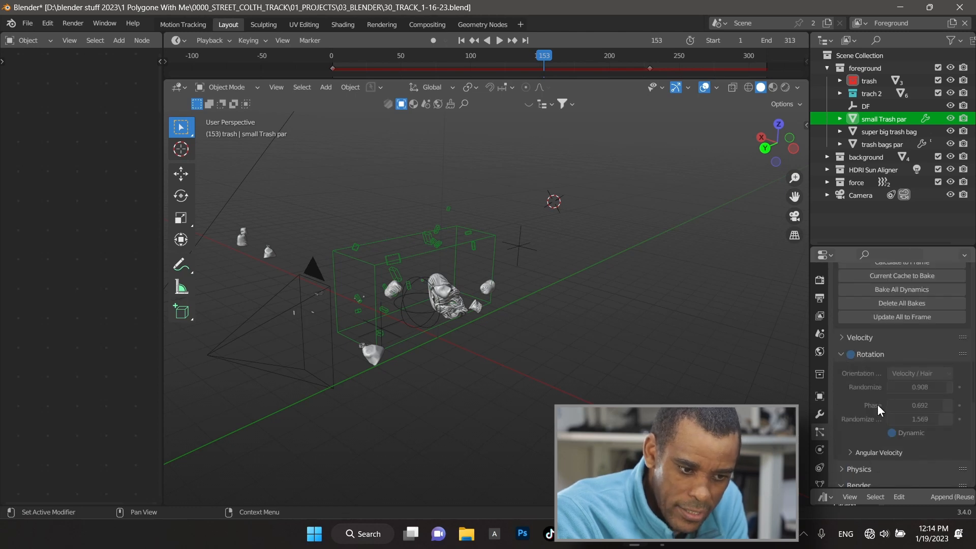
{"action": "scroll", "coordinate": [876, 412], "scroll_direction": "down", "scroll_amount": 4}
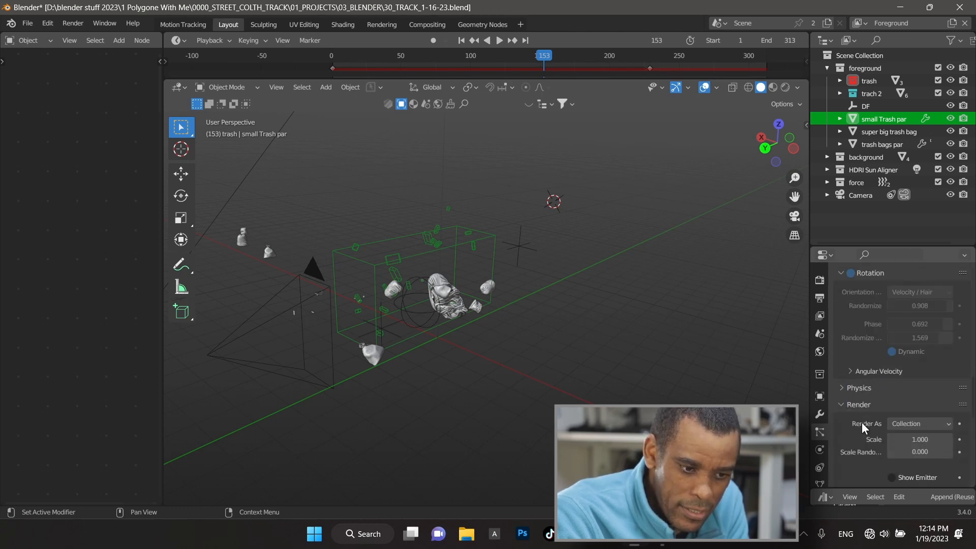
{"action": "scroll", "coordinate": [862, 422], "scroll_direction": "down", "scroll_amount": 2}
{"action": "scroll", "coordinate": [847, 370], "scroll_direction": "down", "scroll_amount": 1}
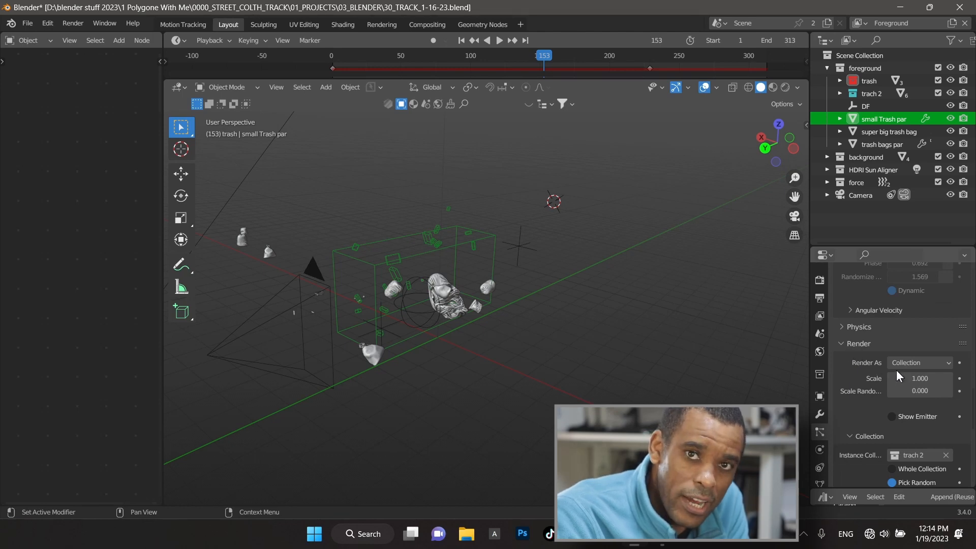
{"action": "scroll", "coordinate": [892, 371], "scroll_direction": "down", "scroll_amount": 3}
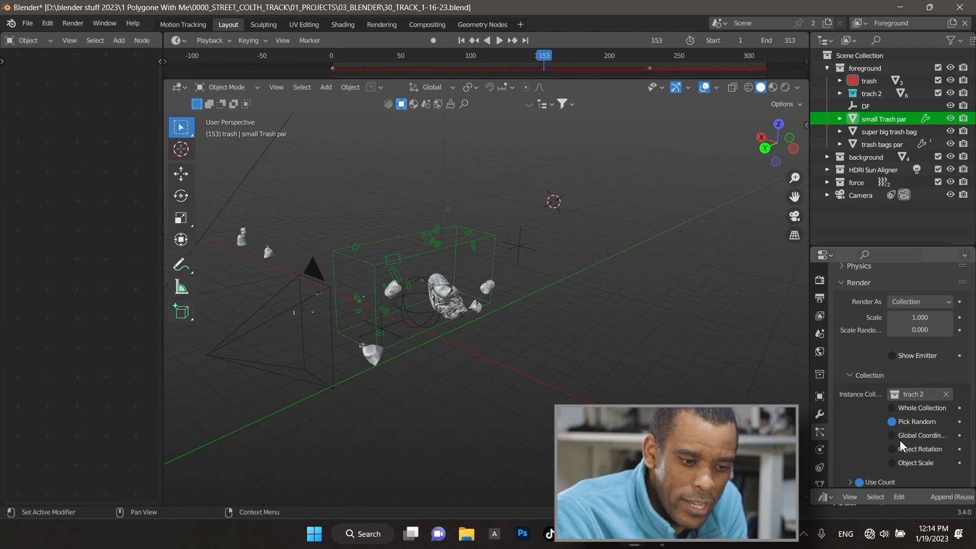
{"action": "scroll", "coordinate": [883, 402], "scroll_direction": "down", "scroll_amount": 9}
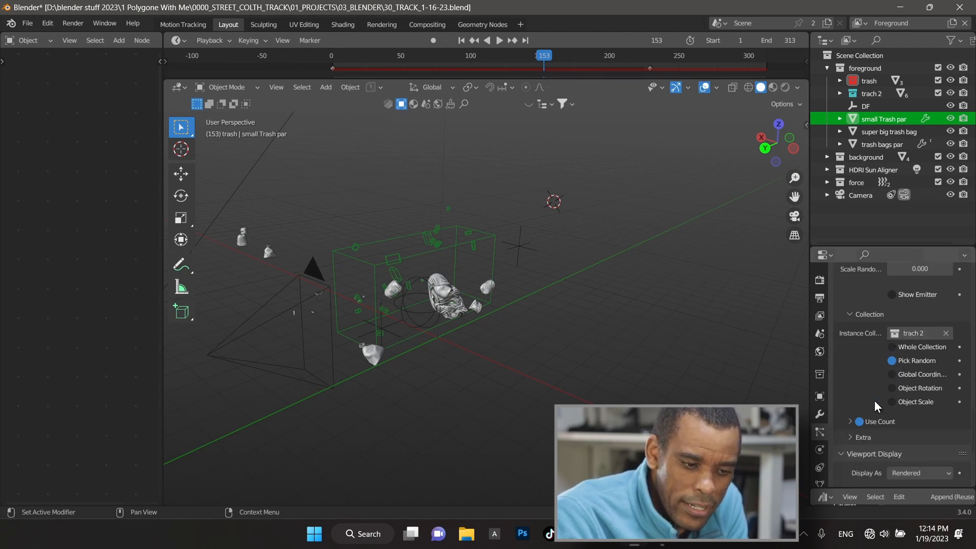
{"action": "scroll", "coordinate": [874, 413], "scroll_direction": "down", "scroll_amount": 2}
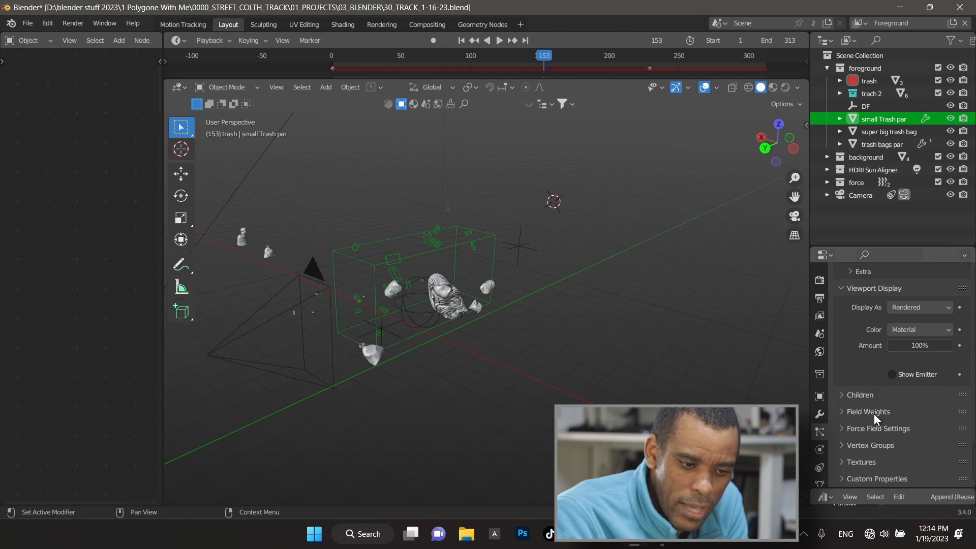
{"action": "scroll", "coordinate": [579, 402], "scroll_direction": "up", "scroll_amount": 1}
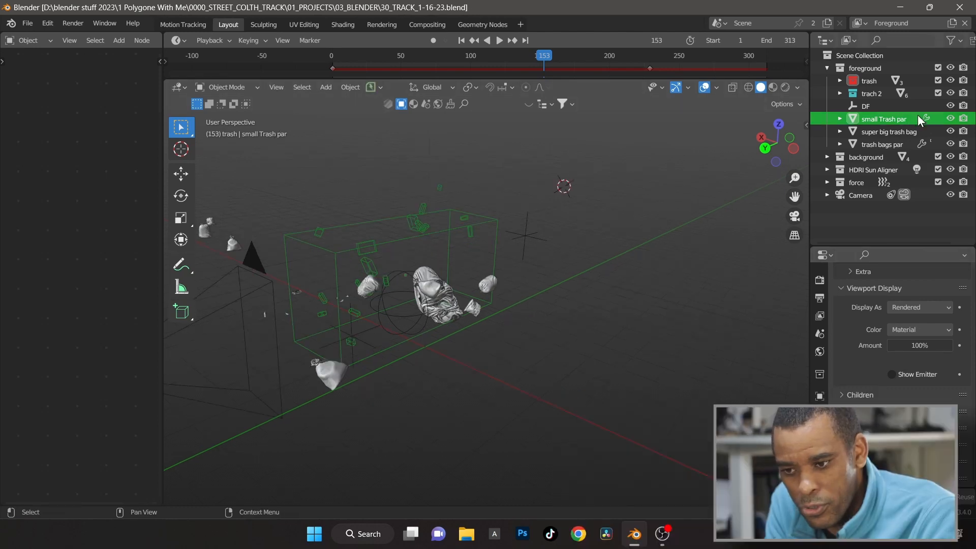
- Select the trash bags par emitter plane, view it from several angles and check the scene's Gravity setting
{"action": "left_click", "coordinate": [885, 145]}
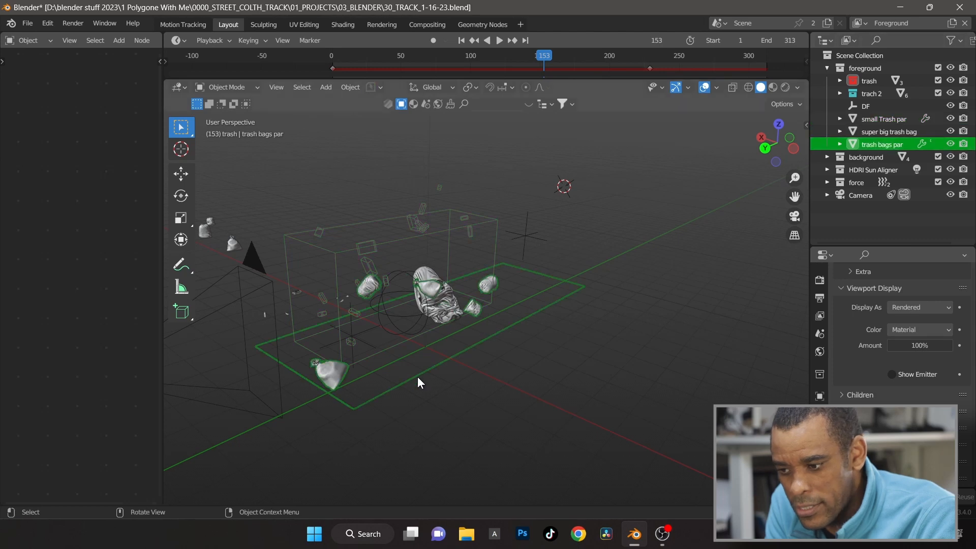
{"action": "middle_click_drag", "start_coordinate": [418, 382], "coordinate": [316, 382]}
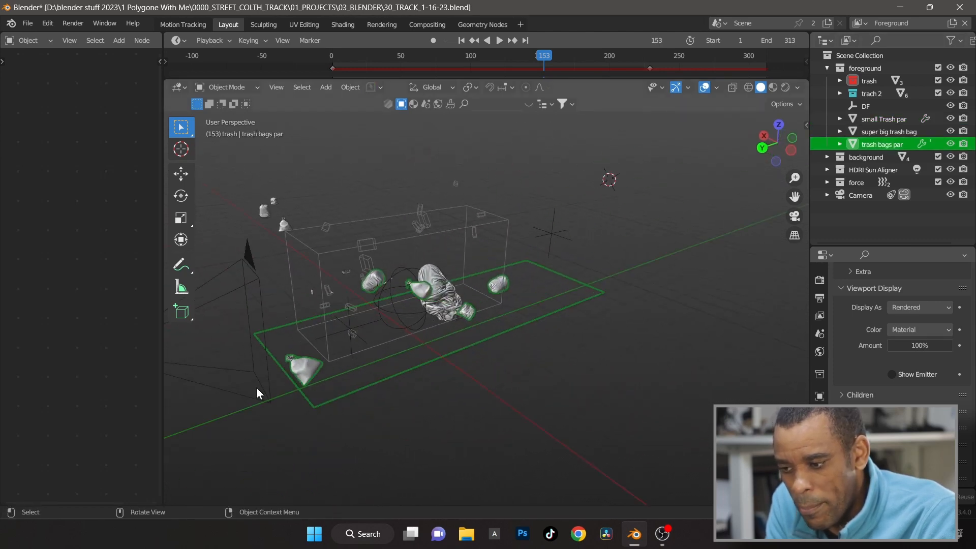
{"action": "middle_click_drag", "start_coordinate": [419, 355], "coordinate": [550, 358]}
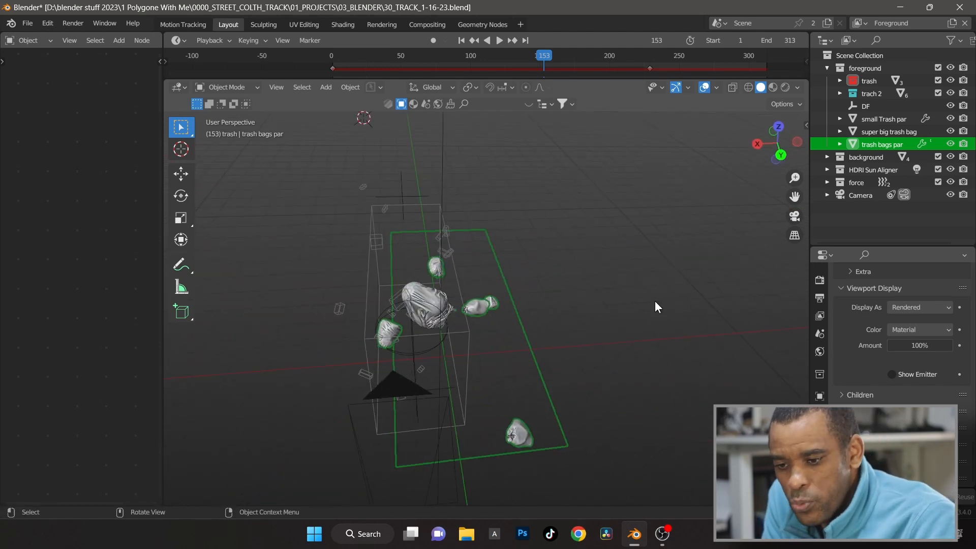
{"action": "left_click", "coordinate": [819, 333]}
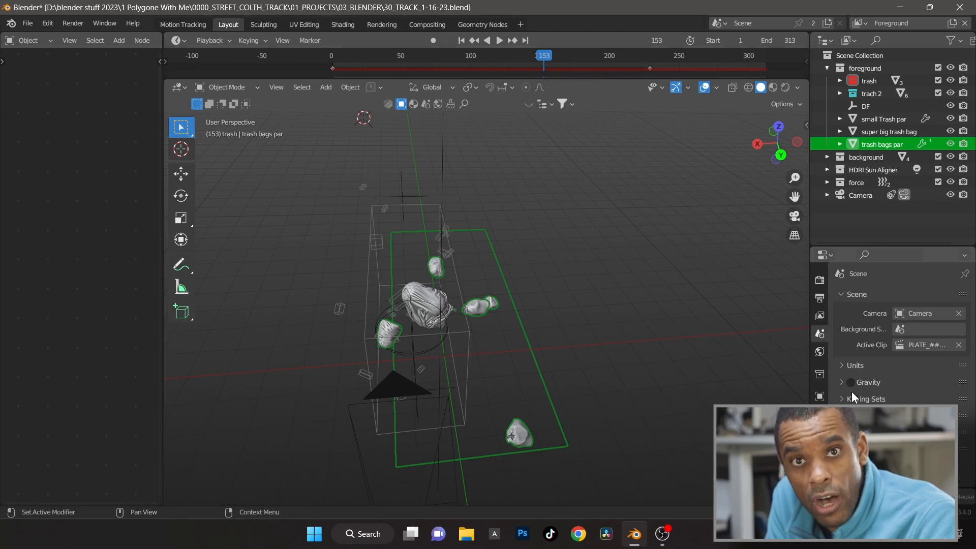
{"action": "middle_click_drag", "start_coordinate": [553, 361], "coordinate": [457, 351]}
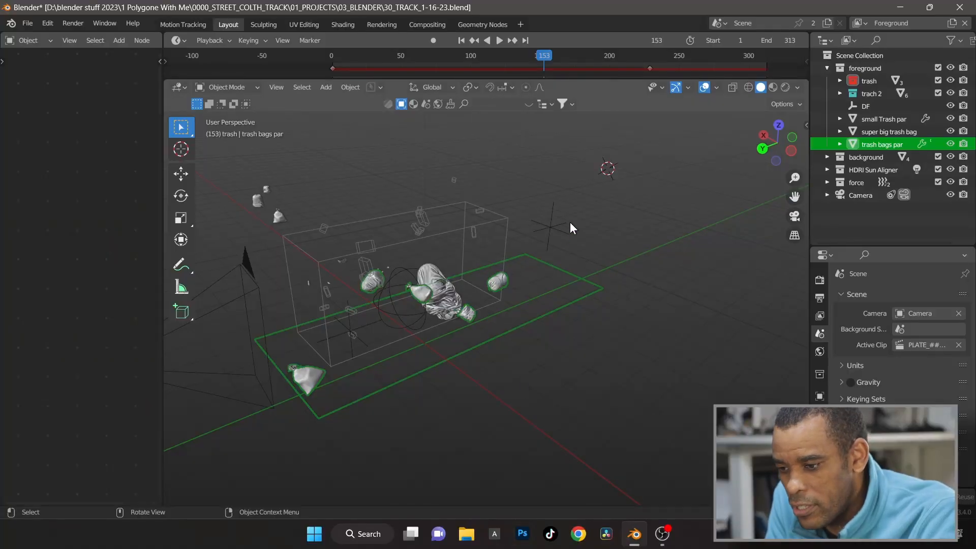
- Select the Turbulence force field, expand the force collection and locate the second force field, Turbulence.001, among the trash
{"action": "left_click", "coordinate": [552, 230]}
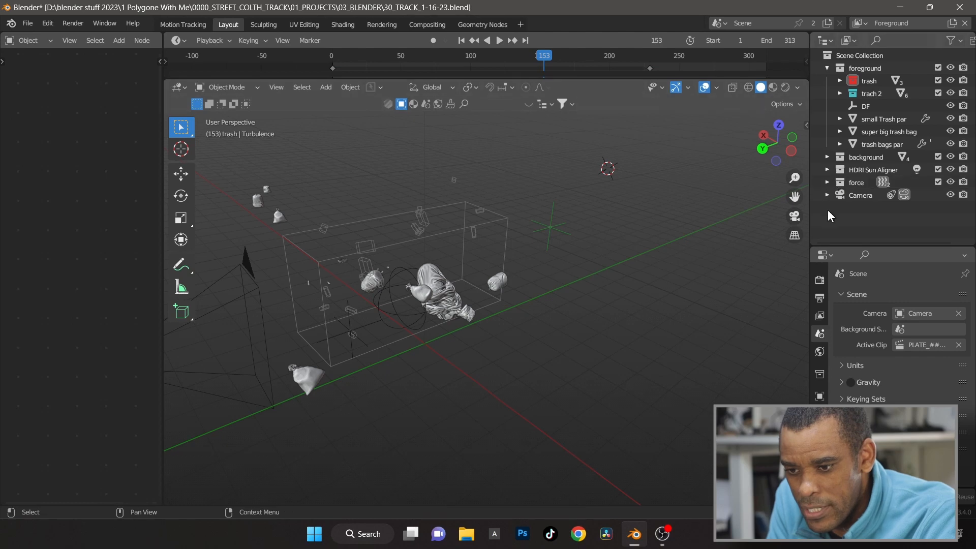
{"action": "left_click", "coordinate": [828, 183]}
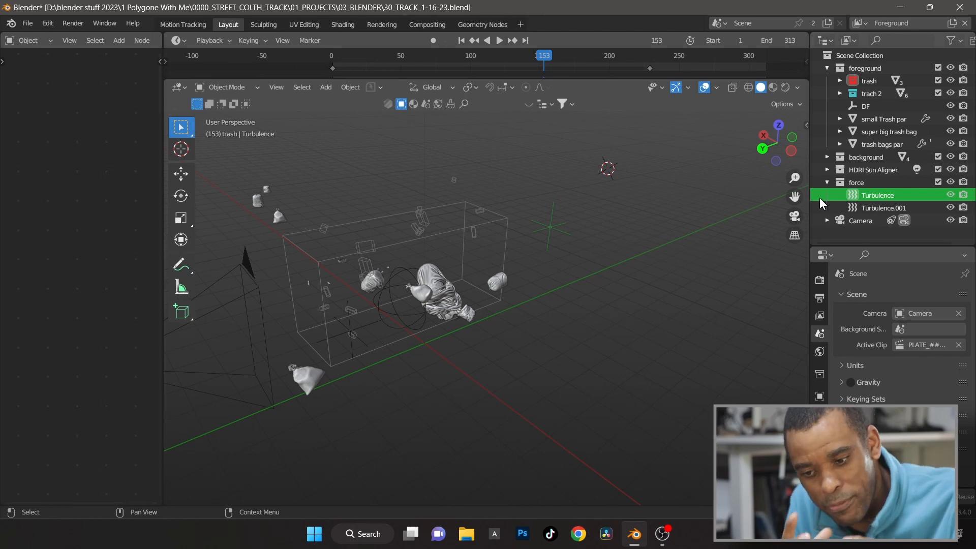
{"action": "scroll", "coordinate": [773, 225], "scroll_direction": "down", "scroll_amount": 3}
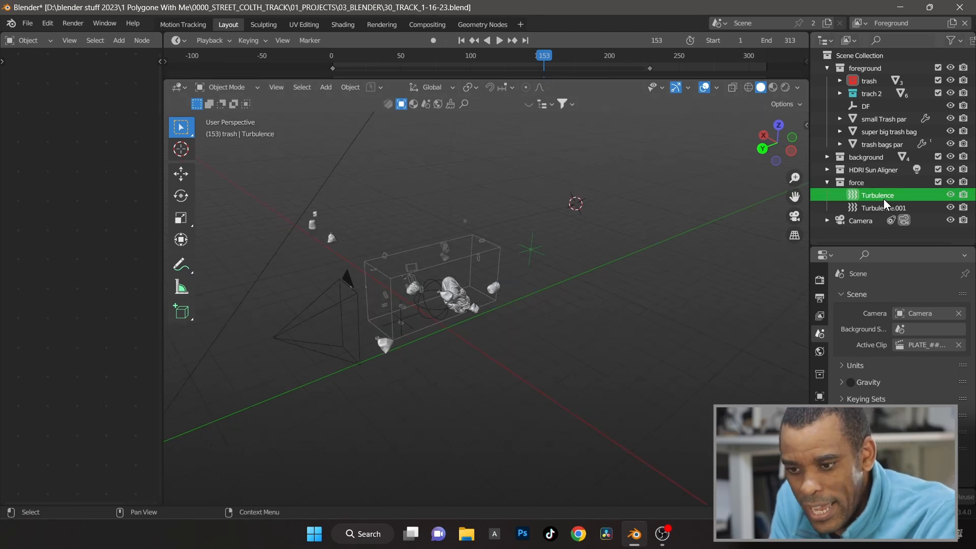
{"action": "scroll", "coordinate": [519, 365], "scroll_direction": "up", "scroll_amount": 4}
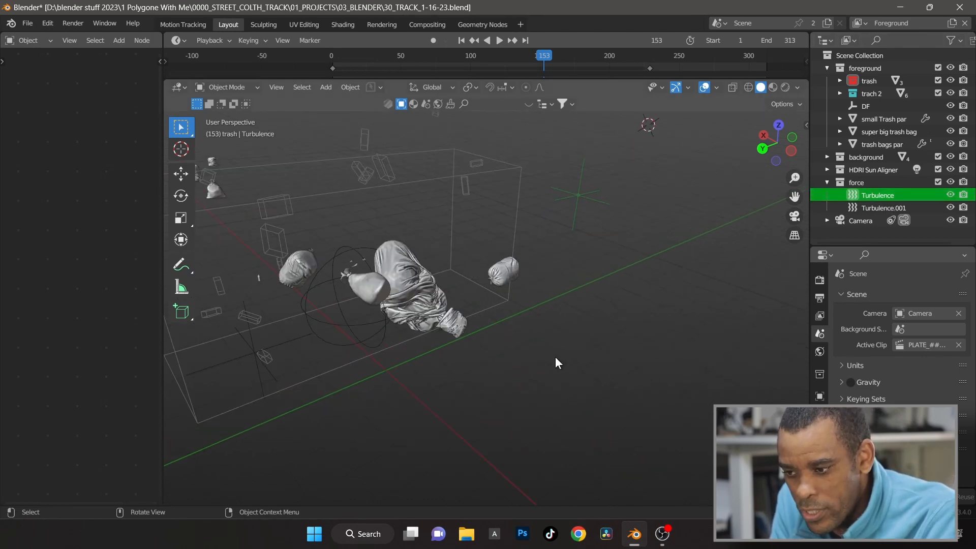
{"action": "middle_click_drag", "start_coordinate": [555, 356], "coordinate": [419, 435]}
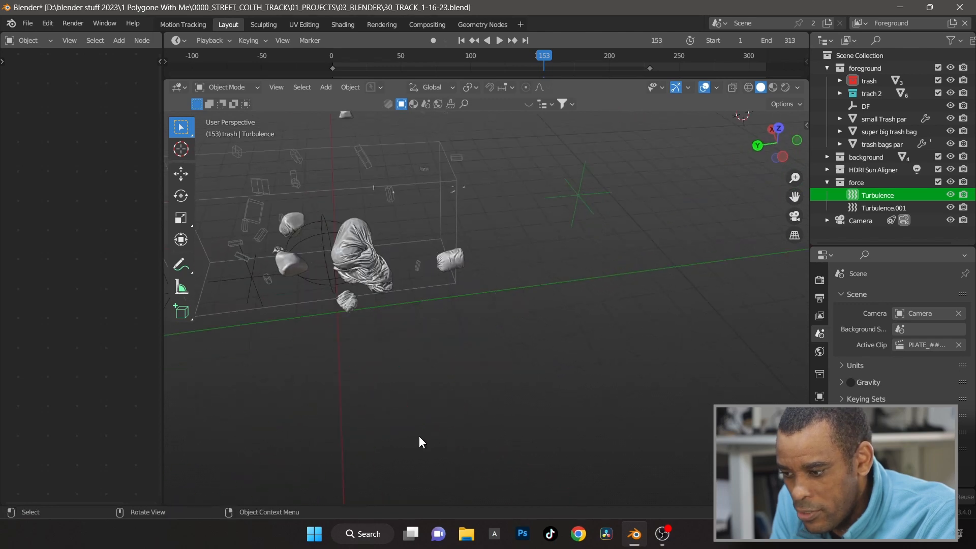
{"action": "left_click", "coordinate": [252, 281]}
{"action": "left_click", "coordinate": [253, 276]}
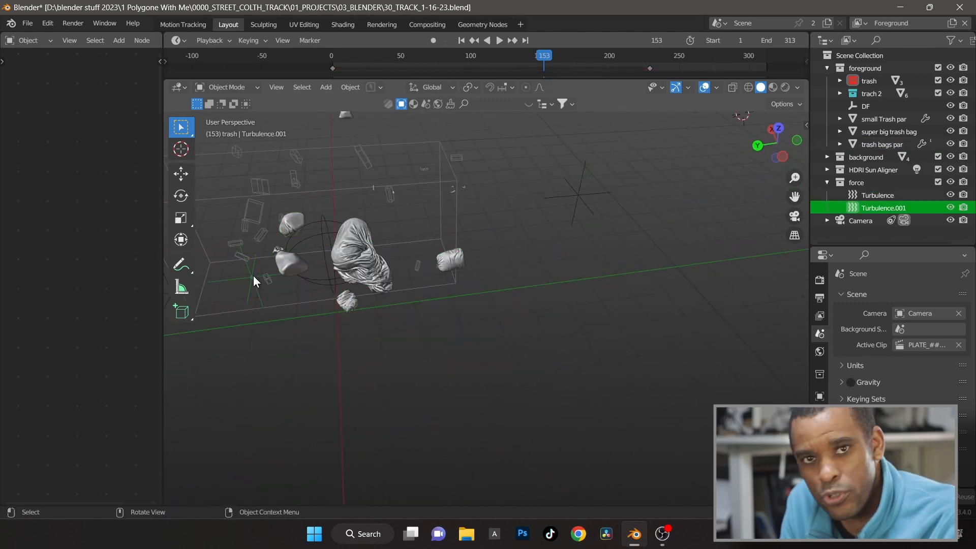
- Select the Turbulence force field and examine its Force Fields settings in the physics properties
{"action": "left_click", "coordinate": [887, 194]}
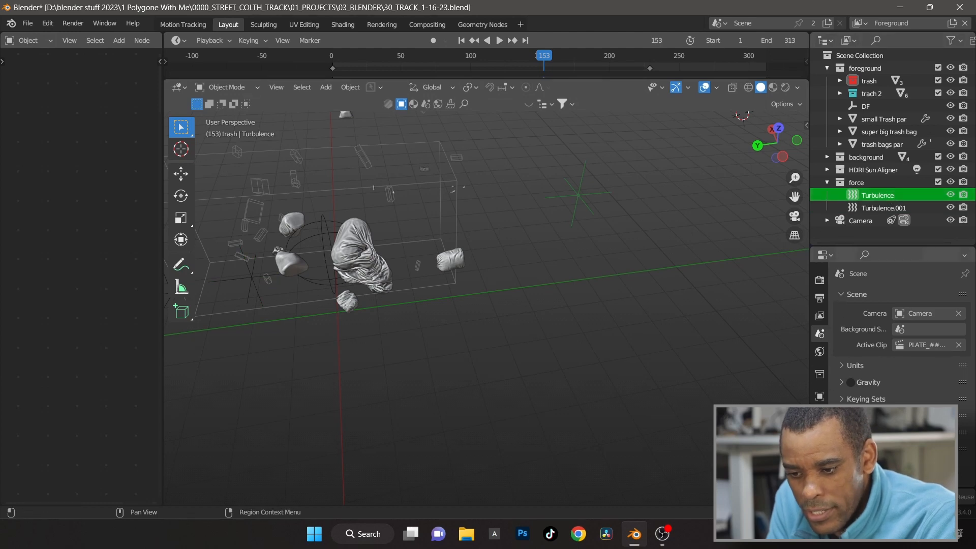
{"action": "left_click", "coordinate": [819, 432]}
{"action": "left_click", "coordinate": [819, 450]}
{"action": "left_click", "coordinate": [819, 414]}
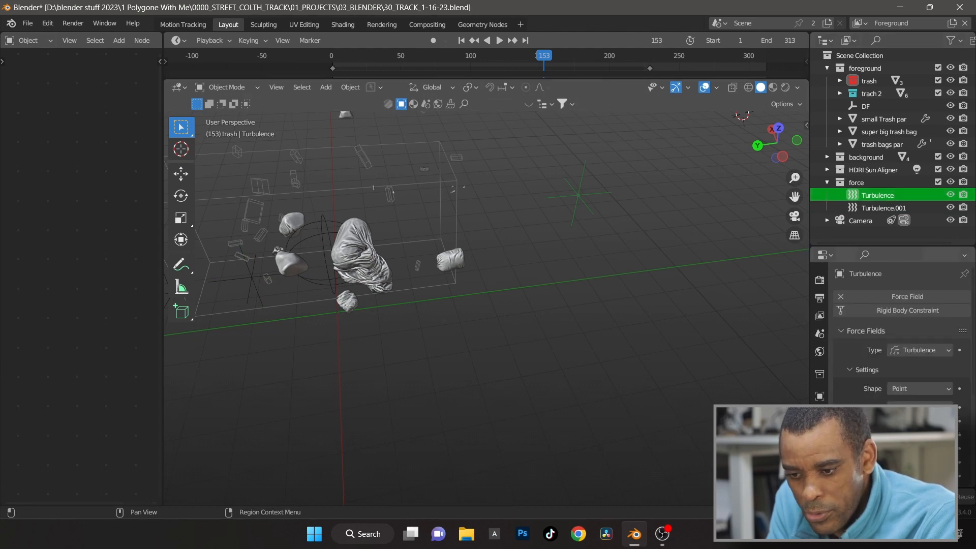
{"action": "scroll", "coordinate": [845, 386], "scroll_direction": "down", "scroll_amount": 3}
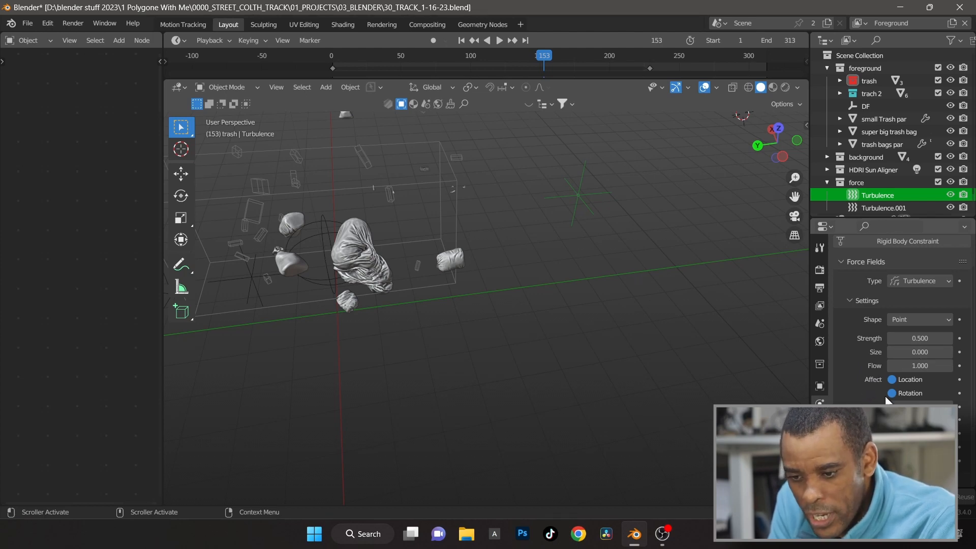
{"action": "scroll", "coordinate": [894, 330], "scroll_direction": "down", "scroll_amount": 1}
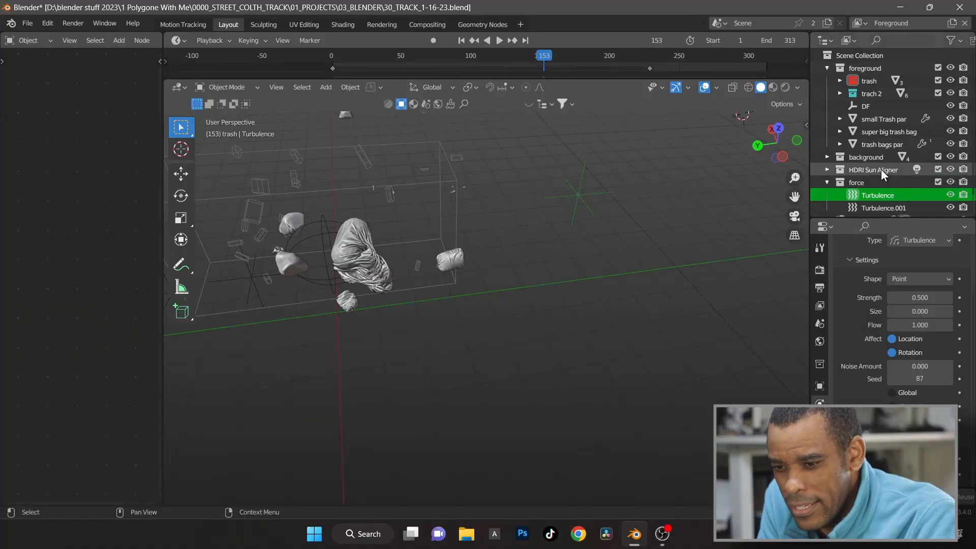
- With Turbulence.001 selected, play the floating trash animation, stop it at frame 232 and save the file
{"action": "left_click", "coordinate": [879, 207]}
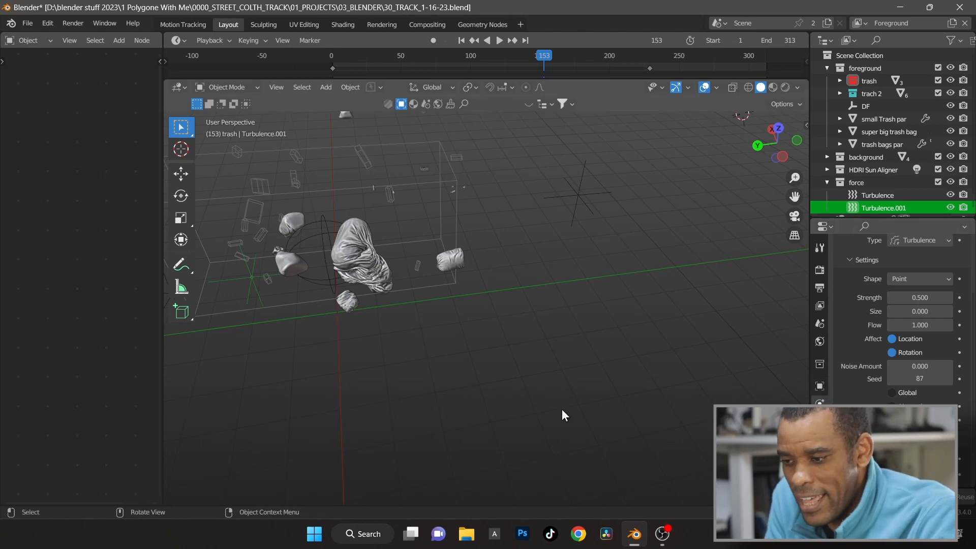
{"action": "middle_click_drag", "start_coordinate": [562, 414], "coordinate": [470, 470]}
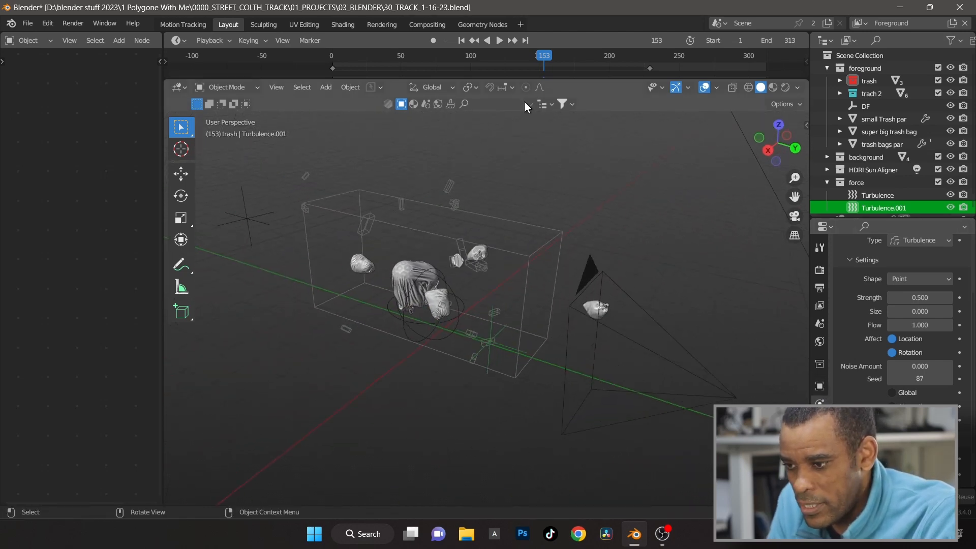
{"action": "left_click", "coordinate": [499, 40]}
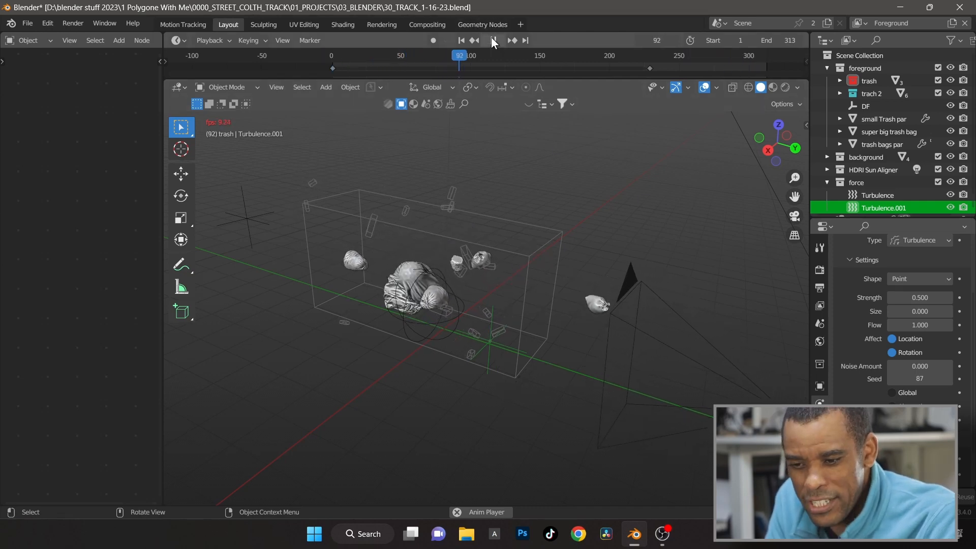
{"action": "key", "text": "ctrl+s"}
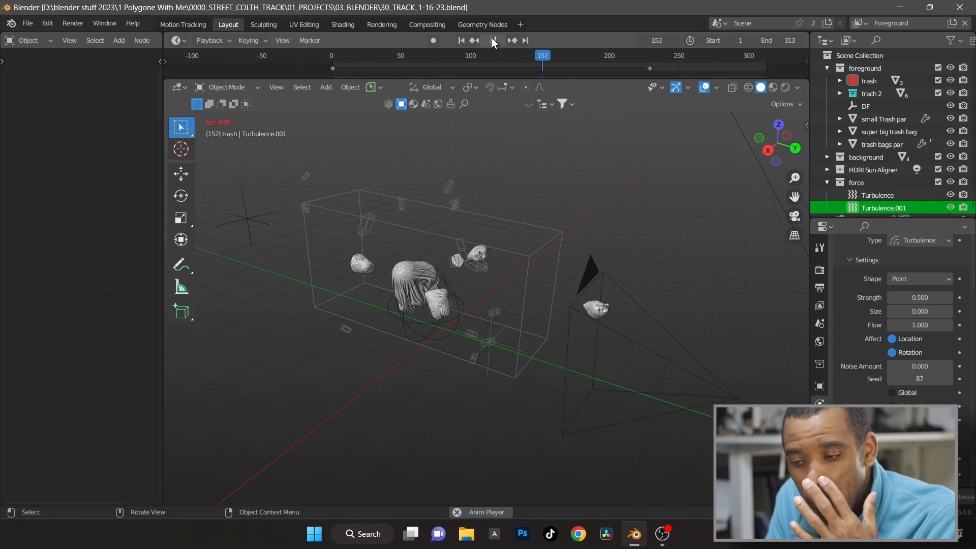
{"action": "left_click", "coordinate": [493, 40]}
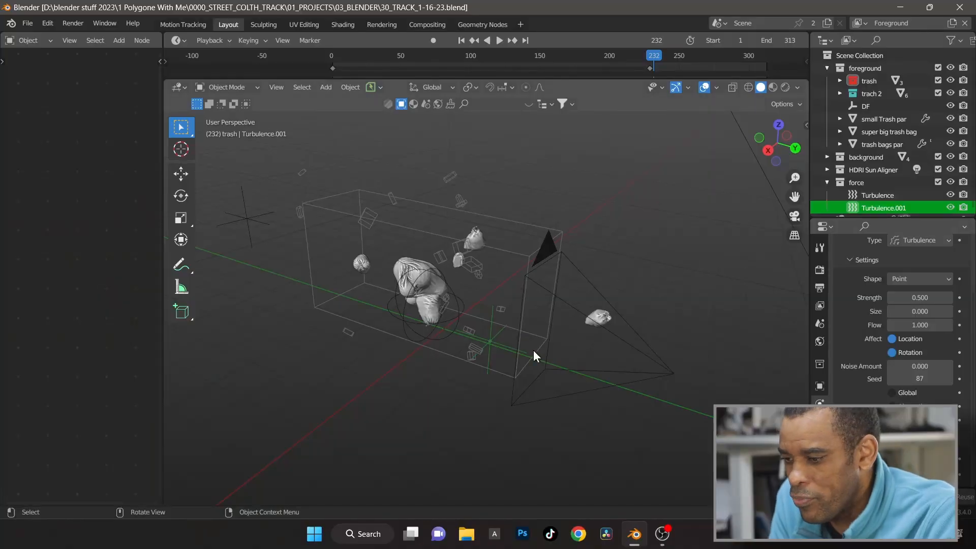
{"action": "mouse_move", "coordinate": [533, 349]}
{"action": "middle_mouse_down"}
{"action": "mouse_move", "coordinate": [506, 353]}
{"action": "mouse_move", "coordinate": [538, 352]}
{"action": "mouse_move", "coordinate": [547, 337]}
{"action": "mouse_move", "coordinate": [459, 343]}
{"action": "mouse_move", "coordinate": [500, 325]}
{"action": "mouse_move", "coordinate": [474, 331]}
{"action": "mouse_move", "coordinate": [538, 353]}
{"action": "mouse_move", "coordinate": [463, 346]}
{"action": "mouse_move", "coordinate": [531, 333]}
{"action": "middle_mouse_up"}
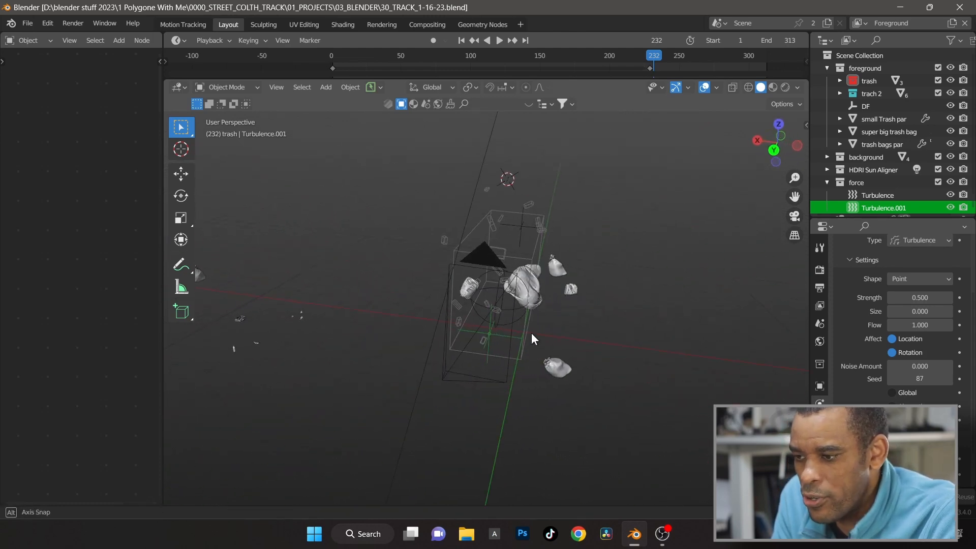
- In the Compositing workspace, move the Background and Foreground Render Layers nodes slightly closer together
{"action": "left_click", "coordinate": [428, 25]}
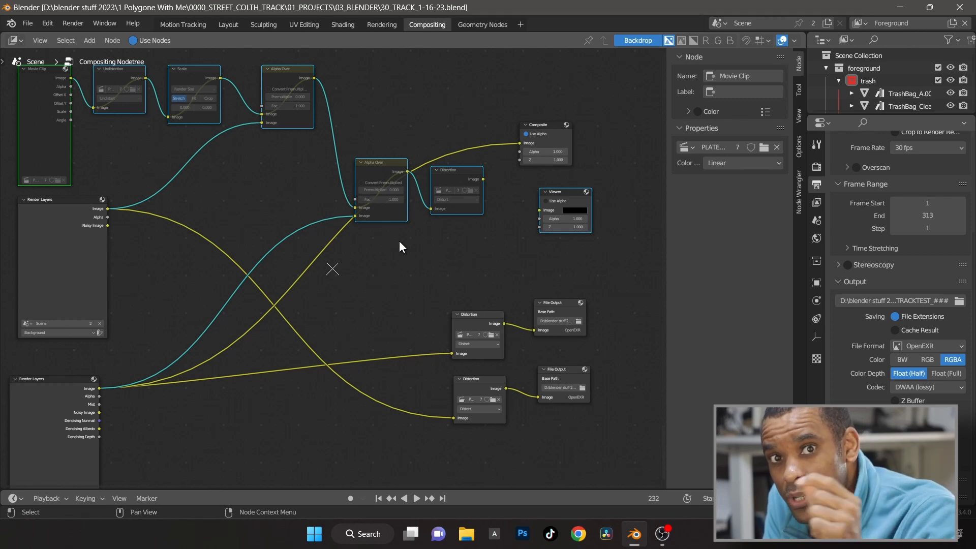
{"action": "middle_click_drag", "start_coordinate": [413, 261], "coordinate": [470, 253]}
{"action": "left_click", "coordinate": [106, 290]}
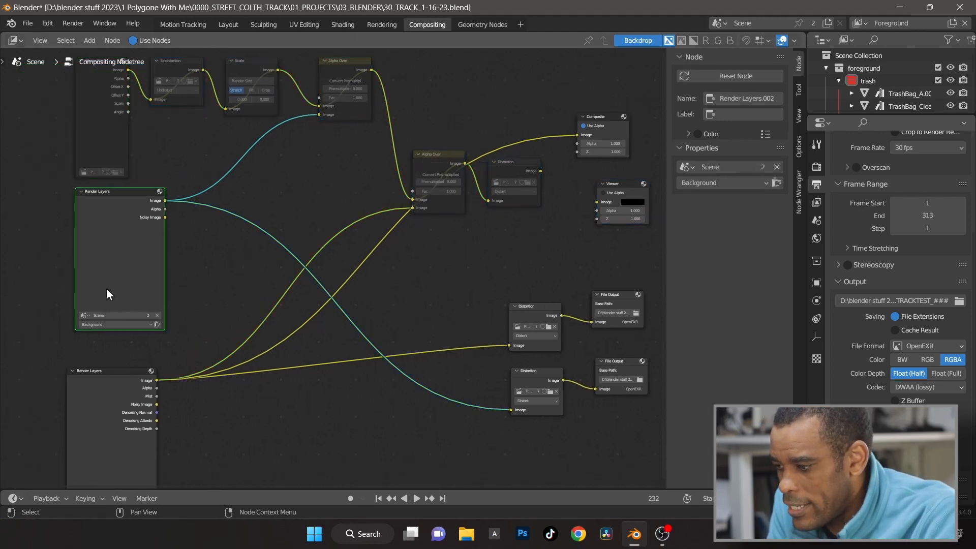
{"action": "left_click_drag", "start_coordinate": [102, 213], "coordinate": [98, 226]}
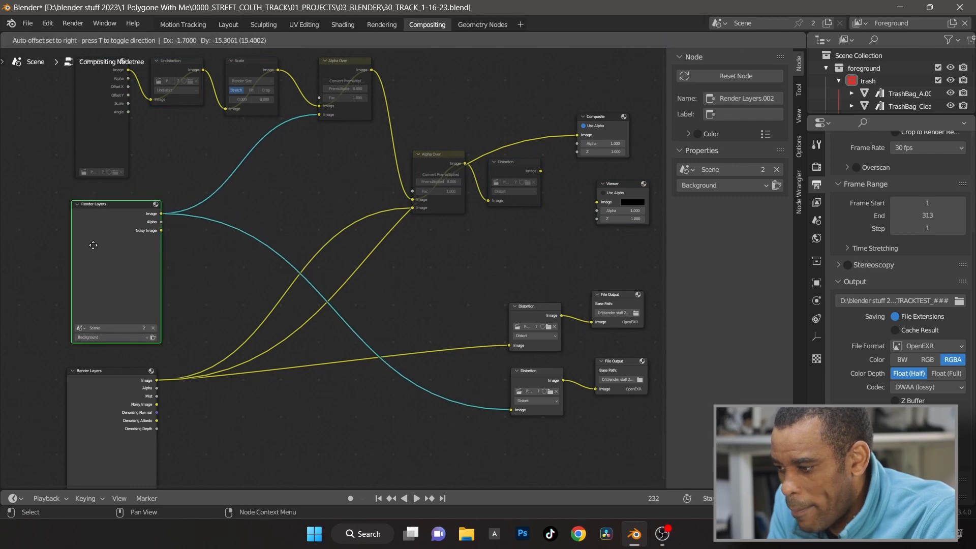
{"action": "mouse_move", "coordinate": [88, 399]}
{"action": "left_mouse_down"}
{"action": "mouse_move", "coordinate": [100, 360]}
{"action": "mouse_move", "coordinate": [89, 394]}
{"action": "left_mouse_up"}
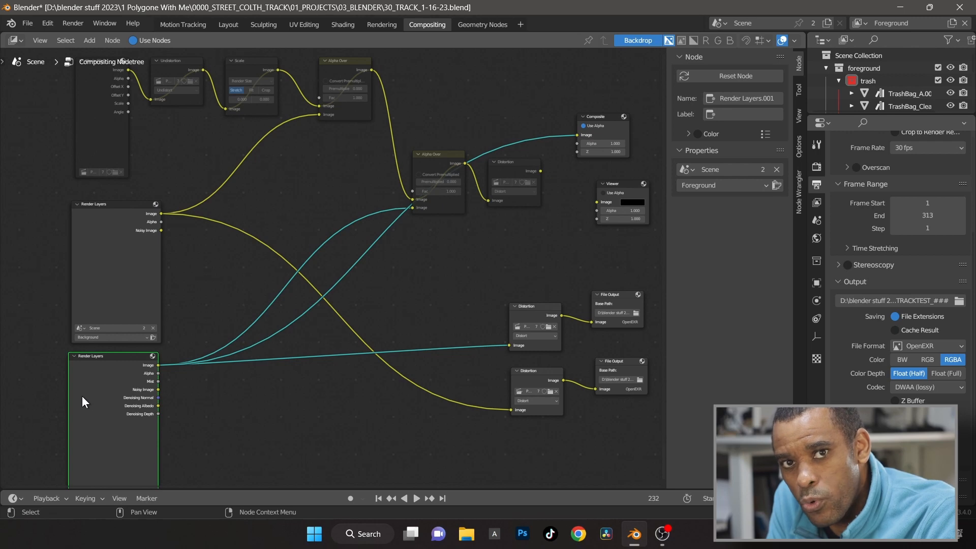
{"action": "left_click", "coordinate": [75, 254]}
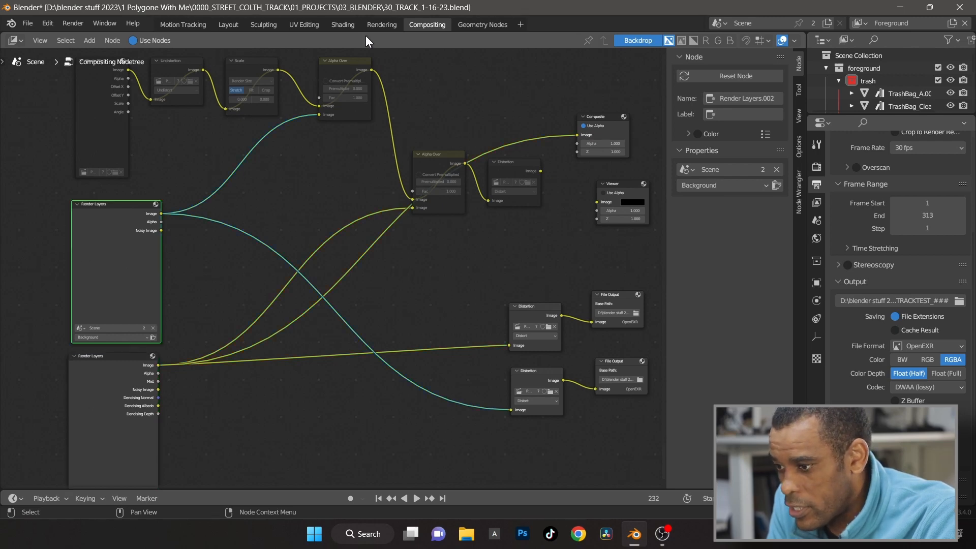
- Return to the Layout workspace and view the floating trash through the scene camera
{"action": "left_click", "coordinate": [380, 25]}
{"action": "left_click", "coordinate": [209, 24]}
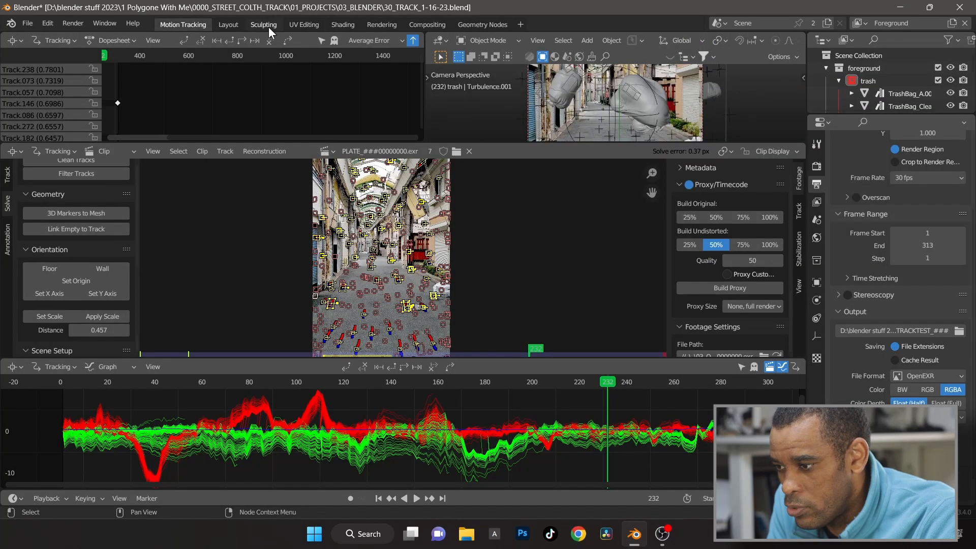
{"action": "left_click", "coordinate": [227, 26]}
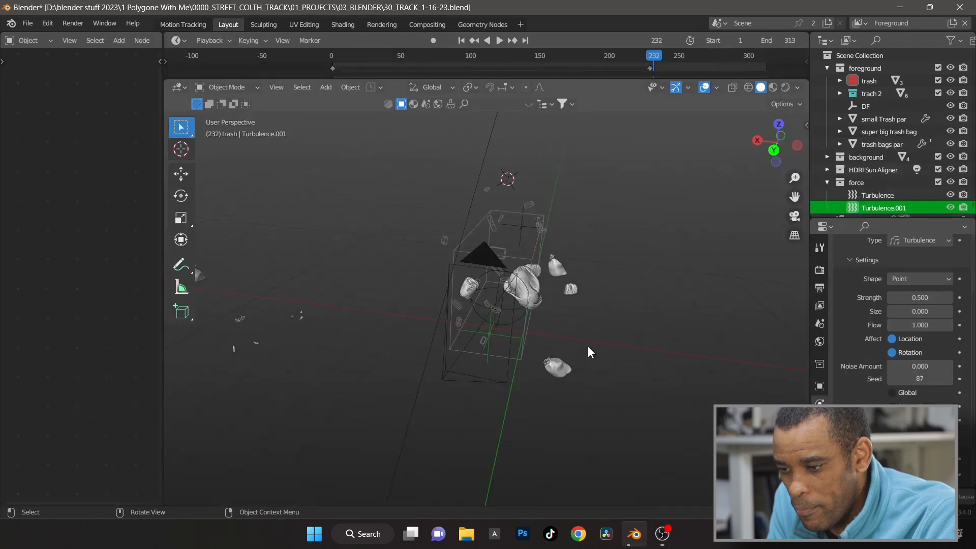
{"action": "middle_click_drag", "start_coordinate": [588, 347], "coordinate": [589, 340]}
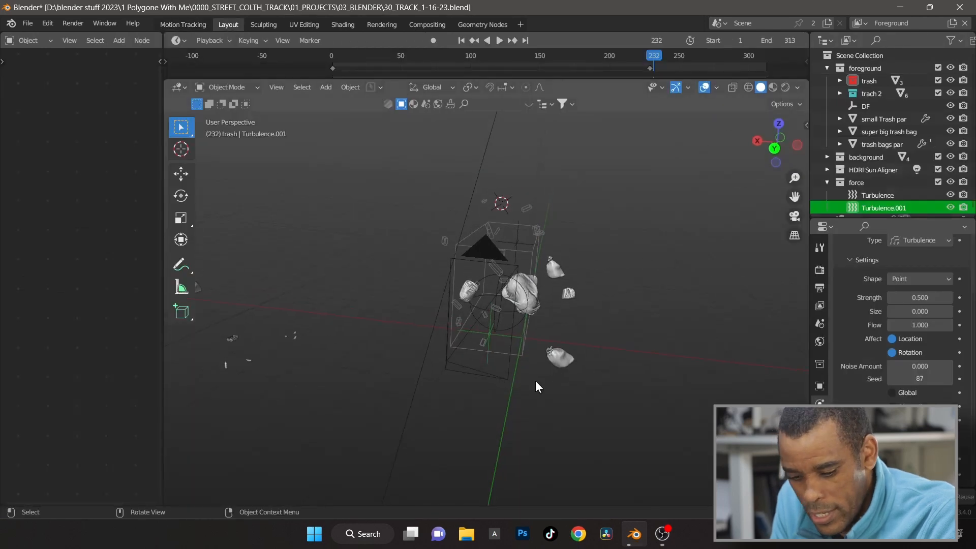
{"action": "key", "text": "KP_0"}
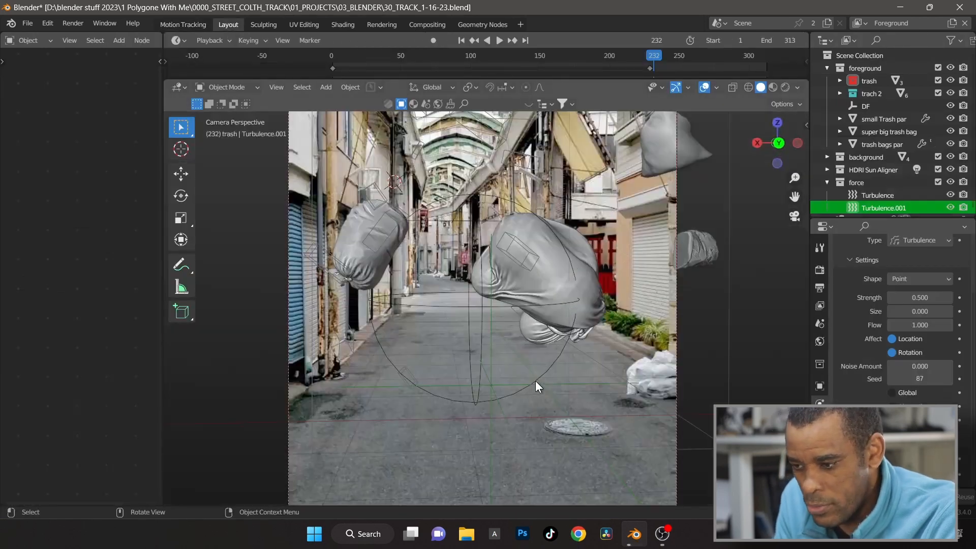
- Switch the active view layer to Background and collapse the force and foreground collections in the outliner
{"action": "left_click", "coordinate": [858, 23]}
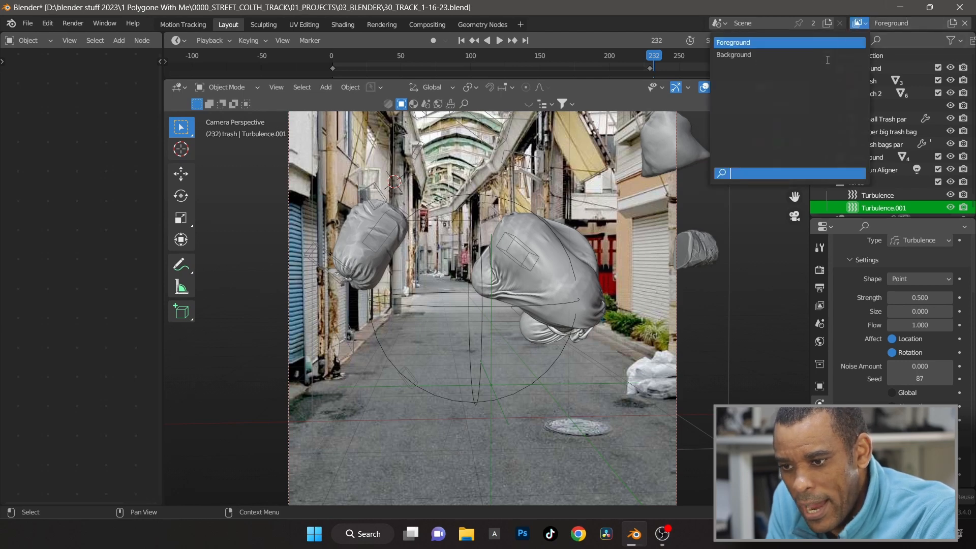
{"action": "key", "text": "Down"}
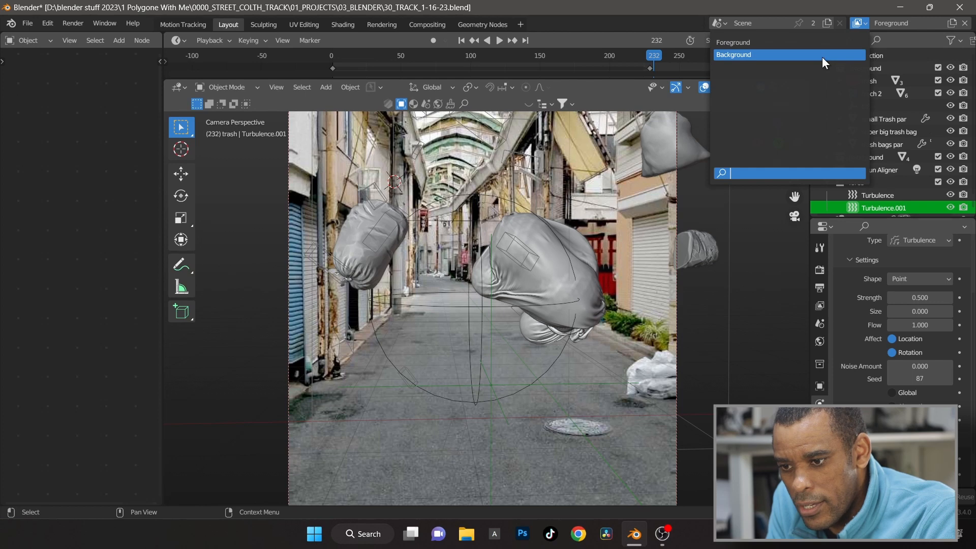
{"action": "left_click", "coordinate": [822, 57]}
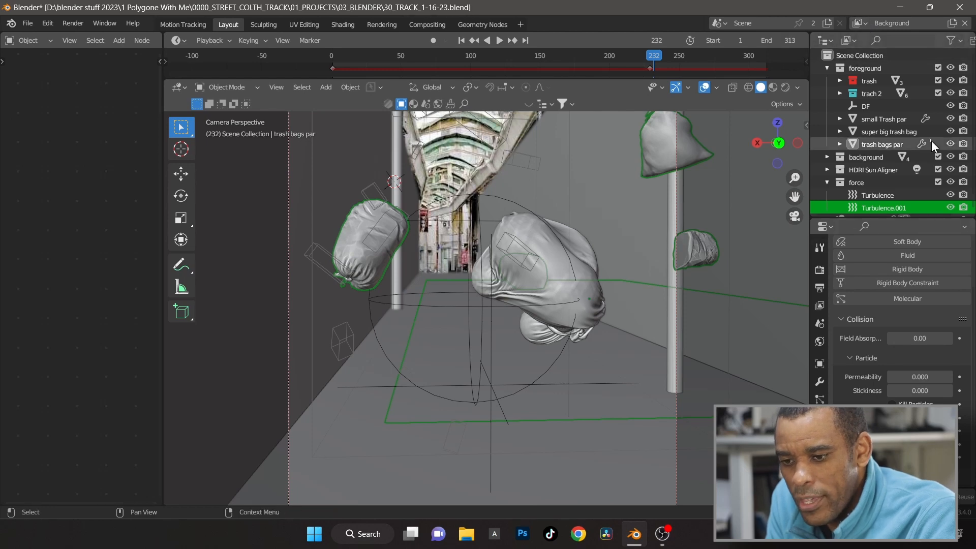
{"action": "left_click", "coordinate": [829, 183]}
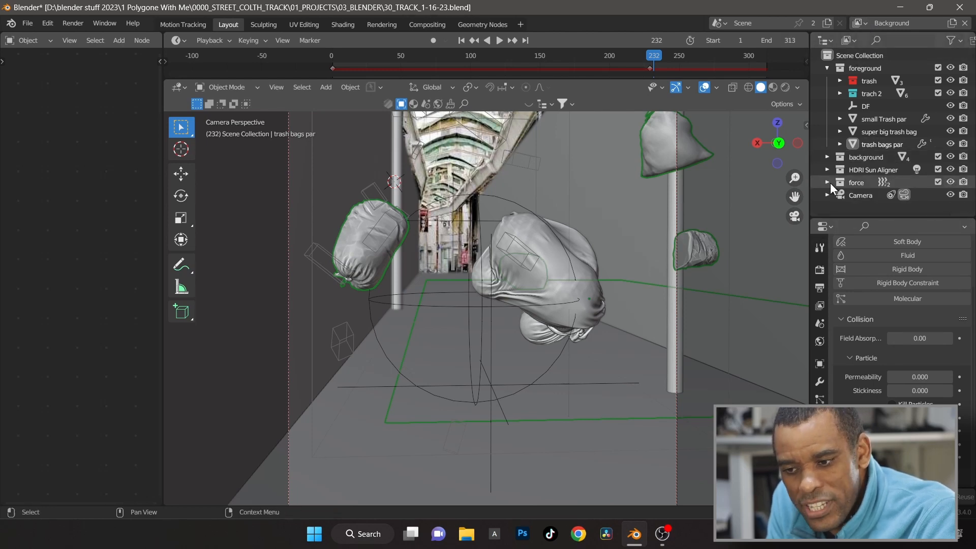
{"action": "left_click", "coordinate": [825, 67]}
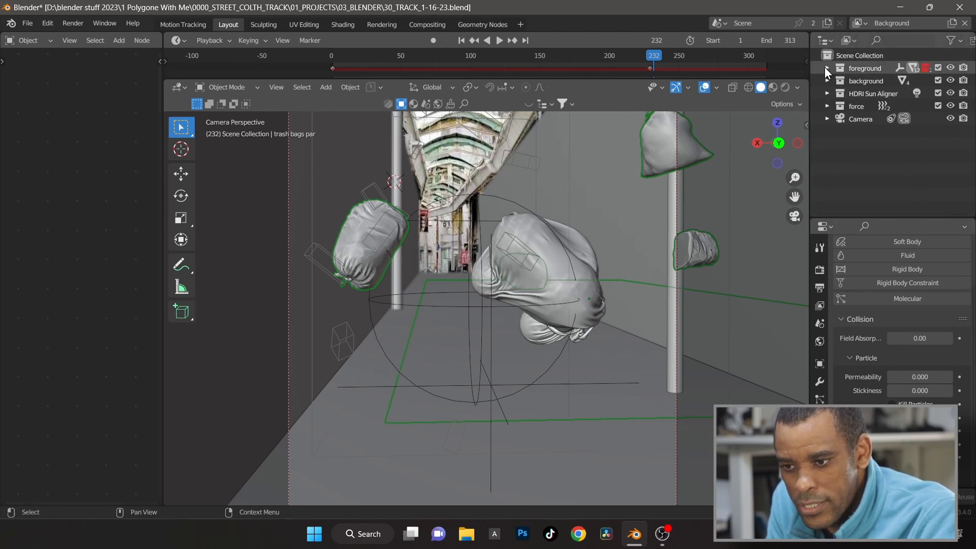
- Go back to the compositing node tree and move the Foreground layer's Distortion node slightly up, away from the Background layer's Distortion node
{"action": "left_click", "coordinate": [192, 23]}
{"action": "scroll", "coordinate": [102, 275], "scroll_direction": "down", "scroll_amount": 2}
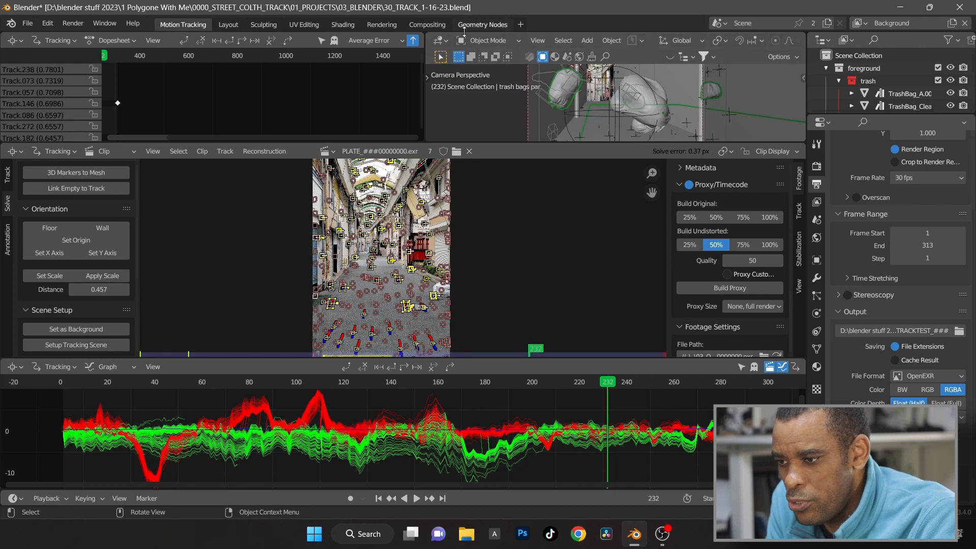
{"action": "left_click", "coordinate": [435, 26]}
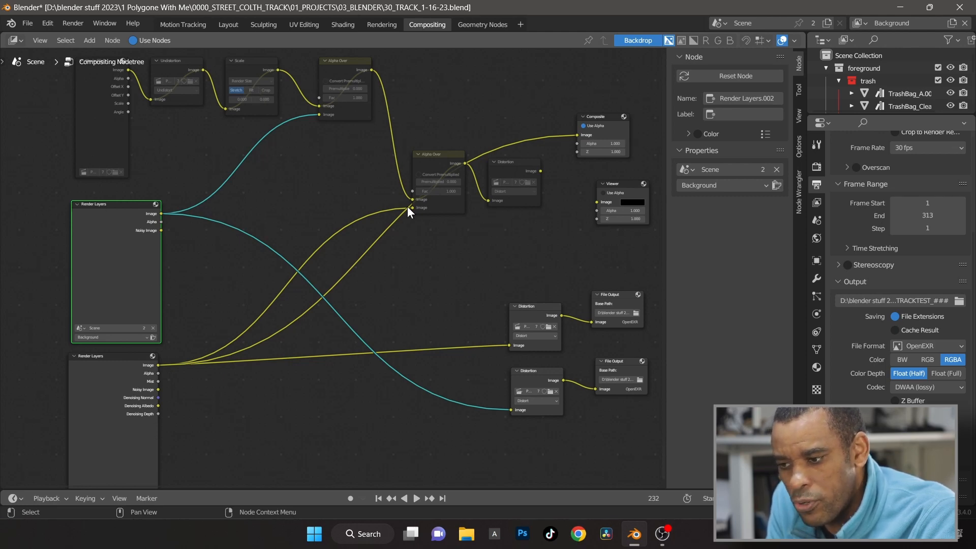
{"action": "middle_click_drag", "start_coordinate": [462, 359], "coordinate": [431, 337]}
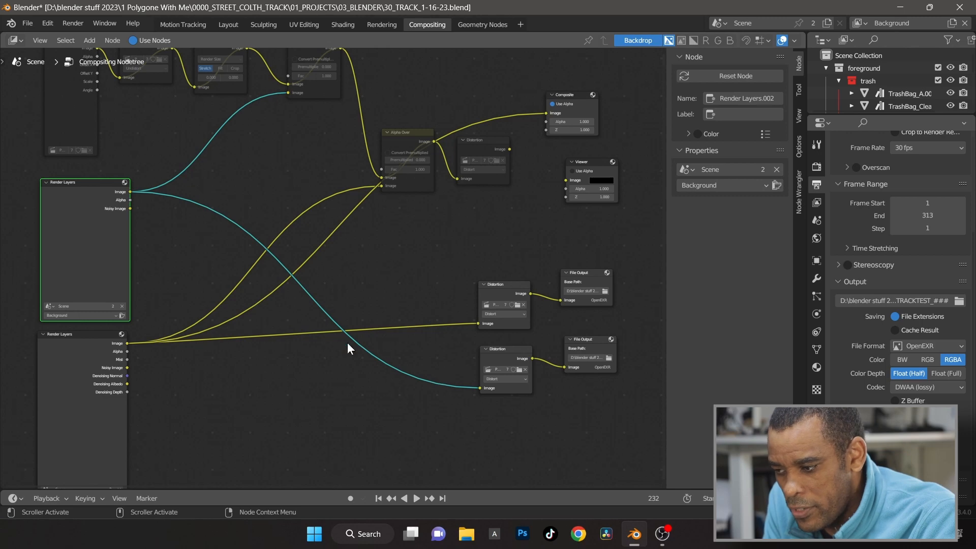
{"action": "left_click_drag", "start_coordinate": [492, 287], "coordinate": [497, 269]}
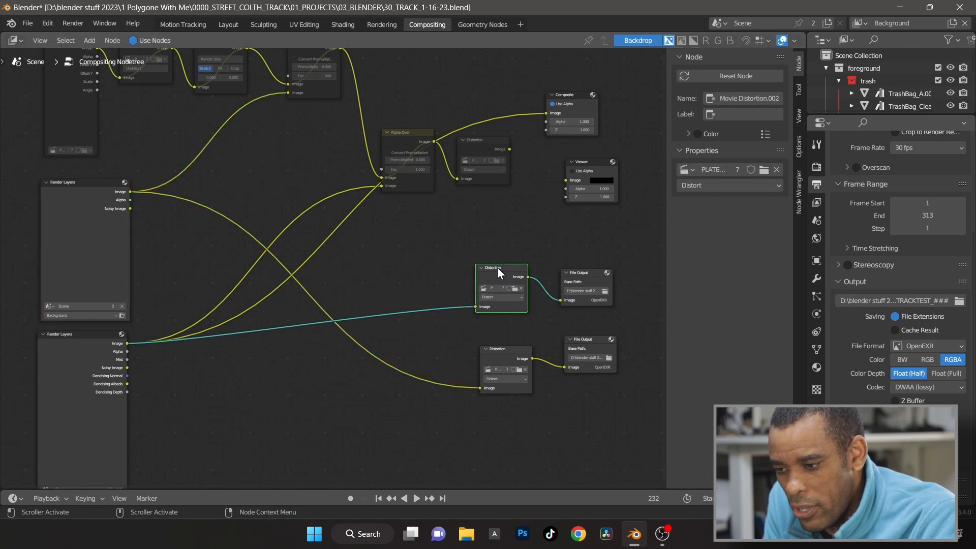
{"action": "left_click", "coordinate": [488, 247]}
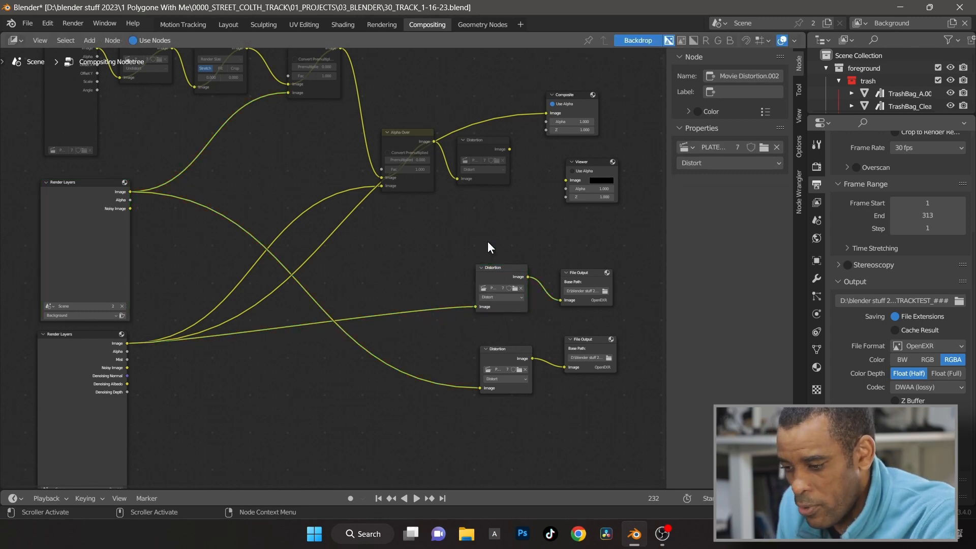
- Add a File Output node below the two Distortion nodes and save the file
{"action": "key", "text": "shift+a"}
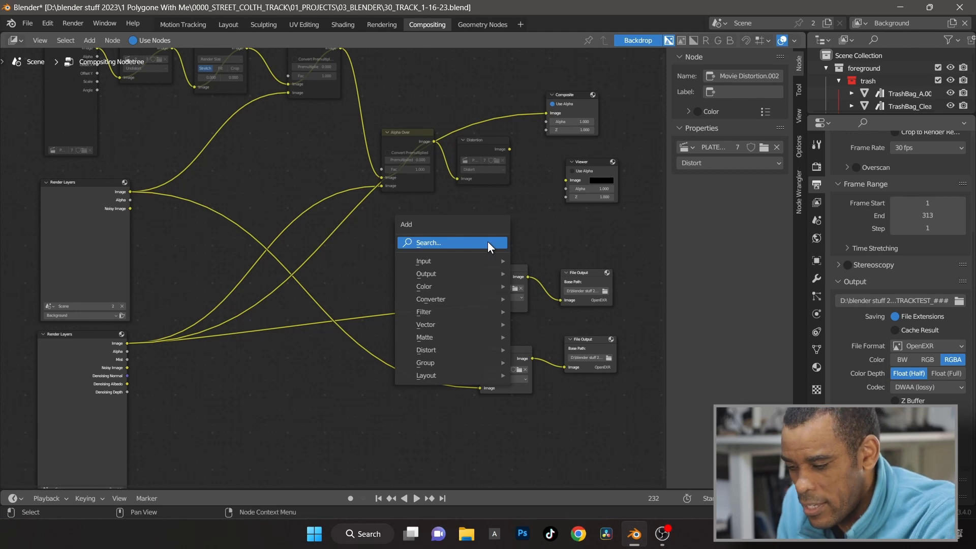
{"action": "left_click", "coordinate": [487, 242]}
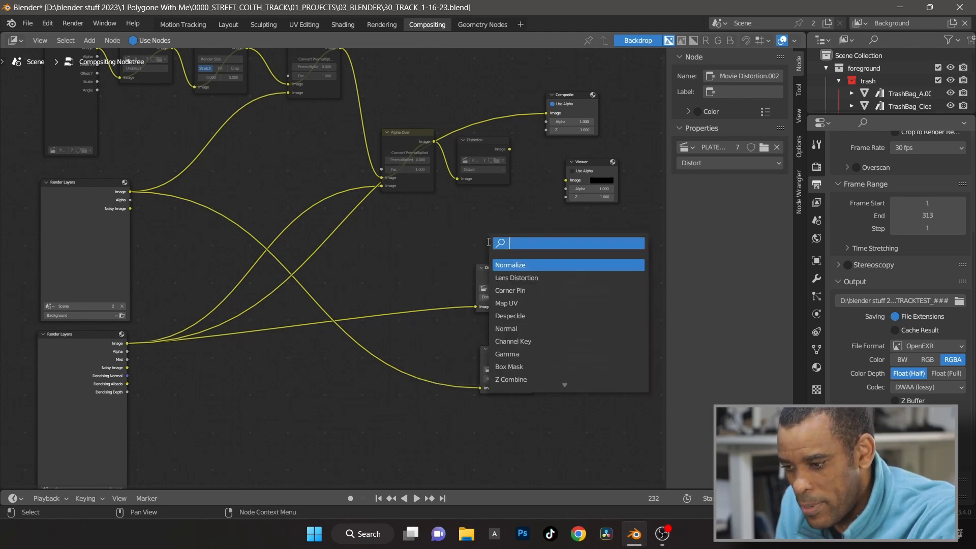
{"action": "type", "text": "Fl"}
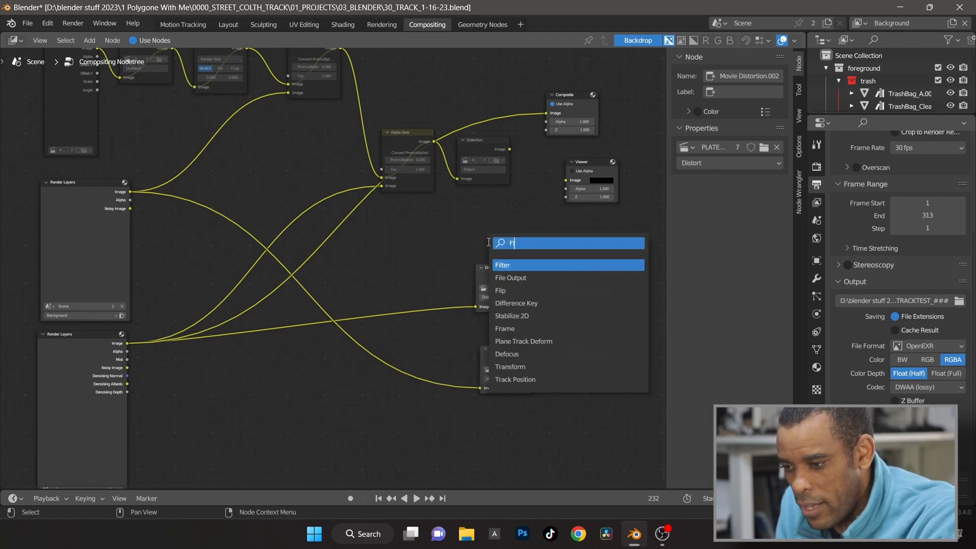
{"action": "type", "text": "l"}
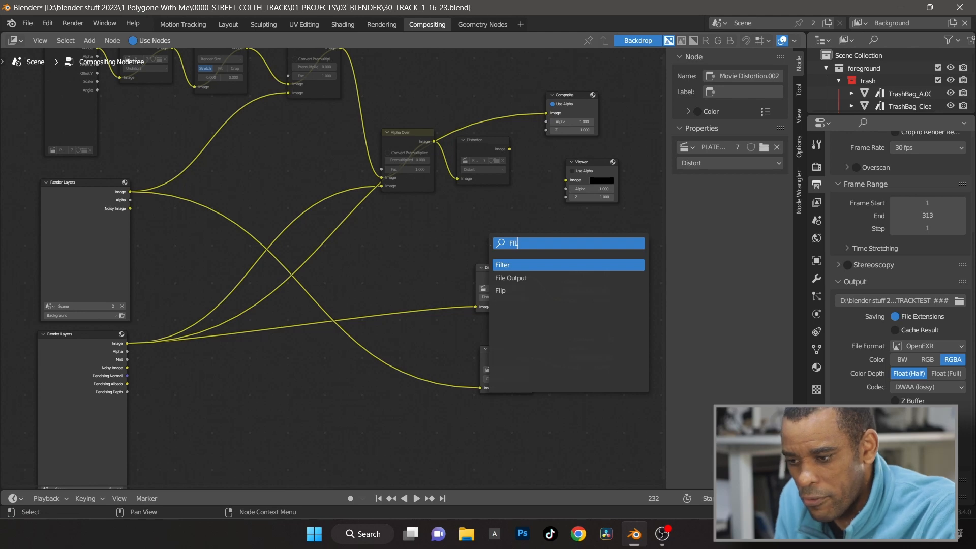
{"action": "left_click", "coordinate": [527, 278]}
{"action": "left_click", "coordinate": [533, 455]}
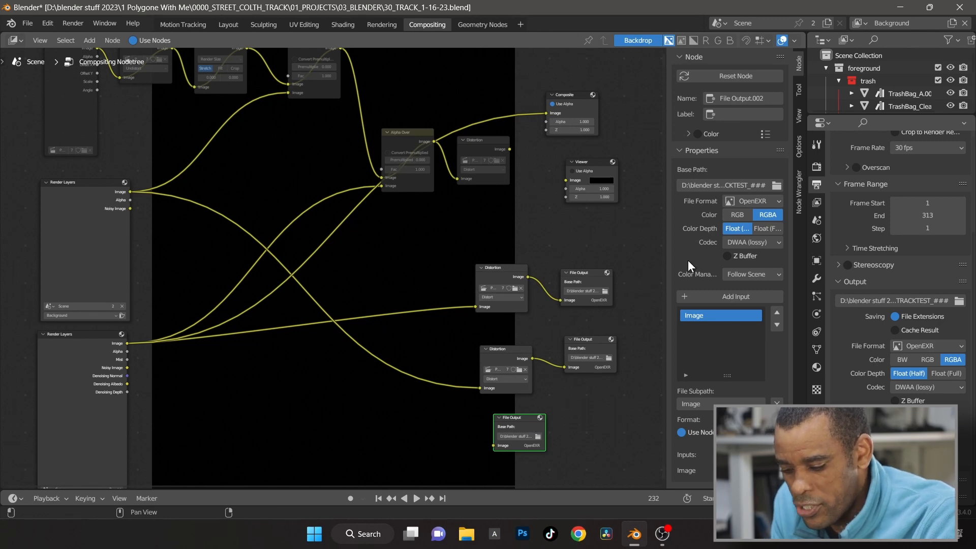
{"action": "key", "text": "ctrl+s"}
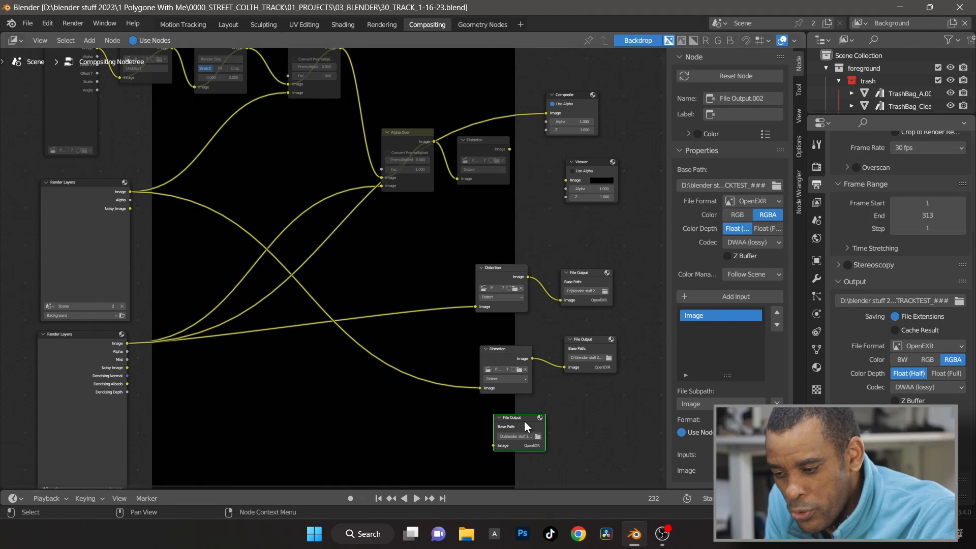
- Reset and delete the unconnected File Output node below the Distortion nodes
{"action": "key", "text": "BackSpace"}
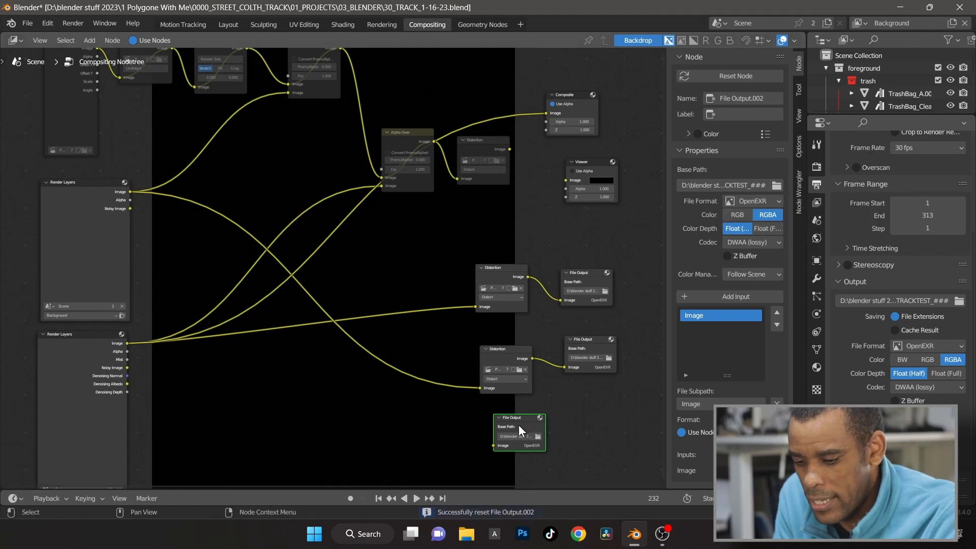
{"action": "key", "text": "Delete"}
- Examine the Foreground layer's Distortion node, the Movie Clip and Alpha Over chain, and the settings of the connected File Output node
{"action": "left_click", "coordinate": [85, 342]}
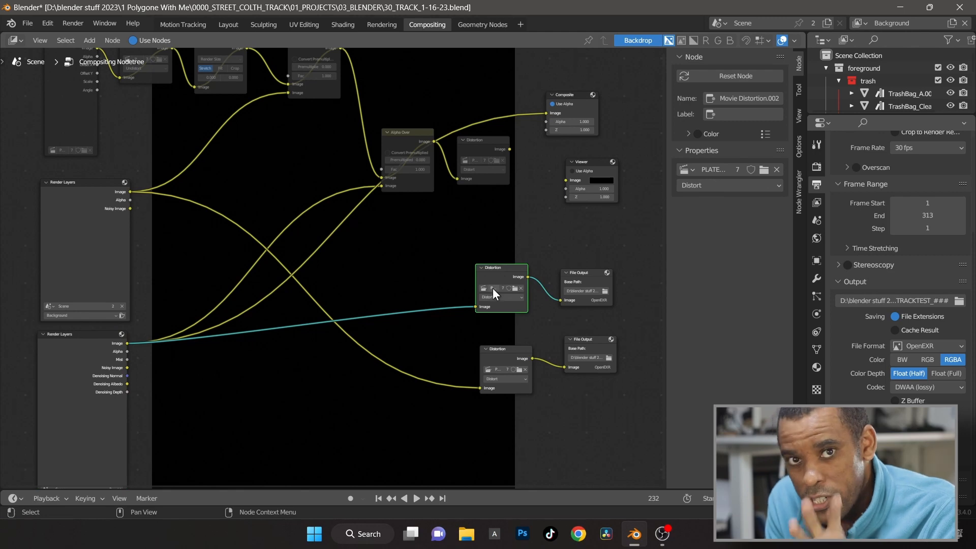
{"action": "scroll", "coordinate": [480, 306], "scroll_direction": "up", "scroll_amount": 4}
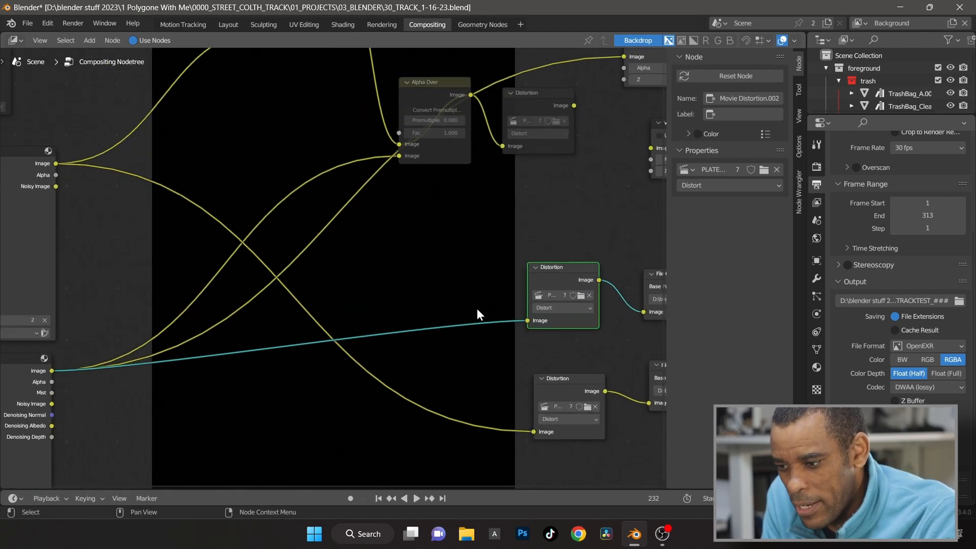
{"action": "middle_click_drag", "start_coordinate": [483, 289], "coordinate": [377, 295]}
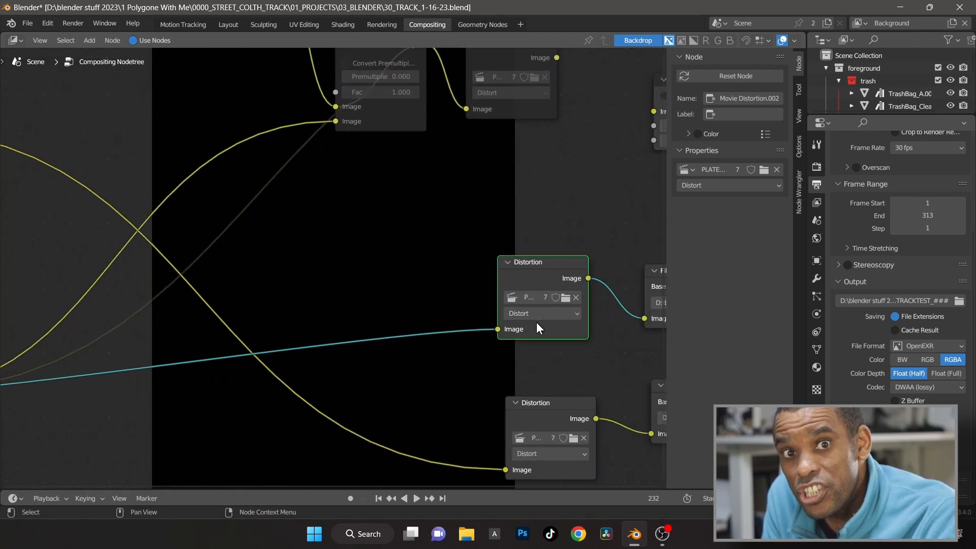
{"action": "middle_click_drag", "start_coordinate": [379, 235], "coordinate": [390, 372]}
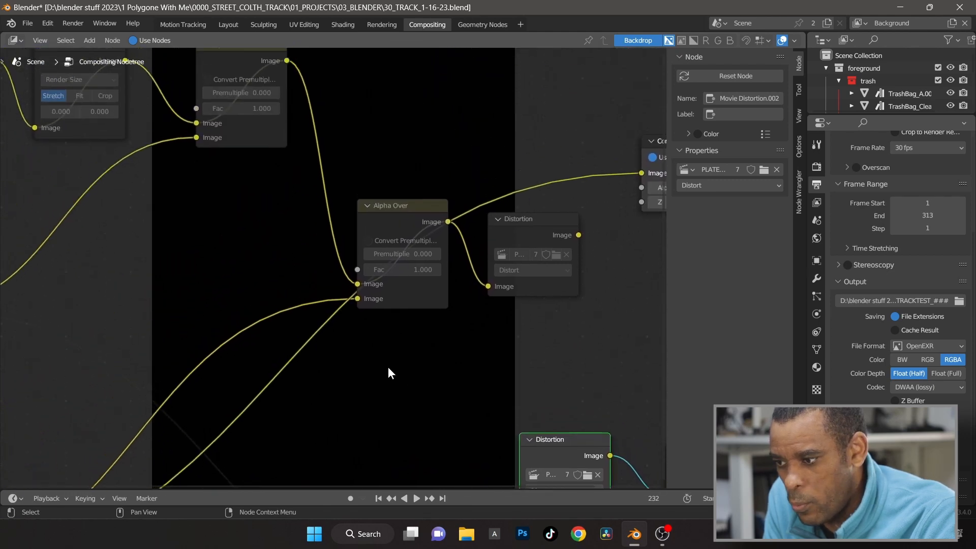
{"action": "middle_click_drag", "start_coordinate": [193, 227], "coordinate": [345, 287]}
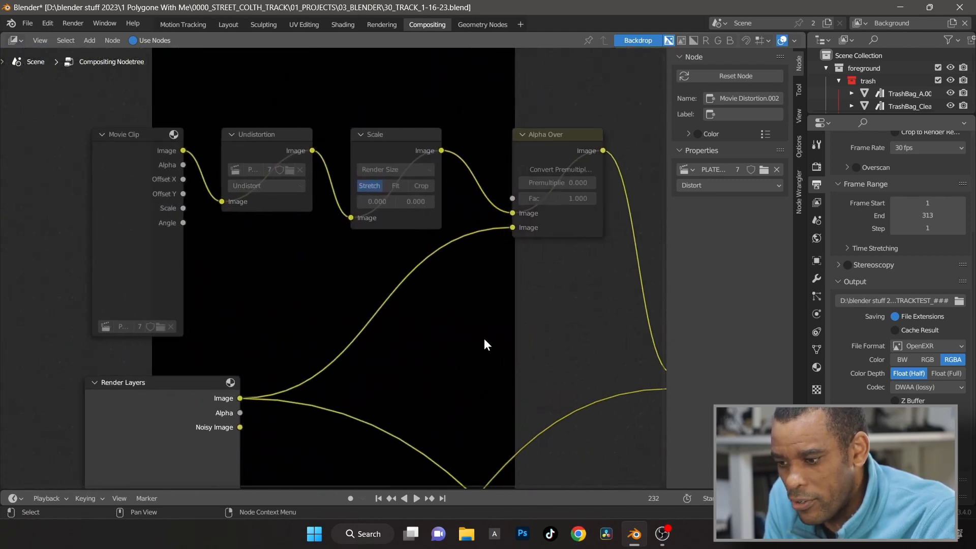
{"action": "middle_click_drag", "start_coordinate": [385, 202], "coordinate": [209, 159]}
{"action": "middle_click_drag", "start_coordinate": [337, 322], "coordinate": [235, 242]}
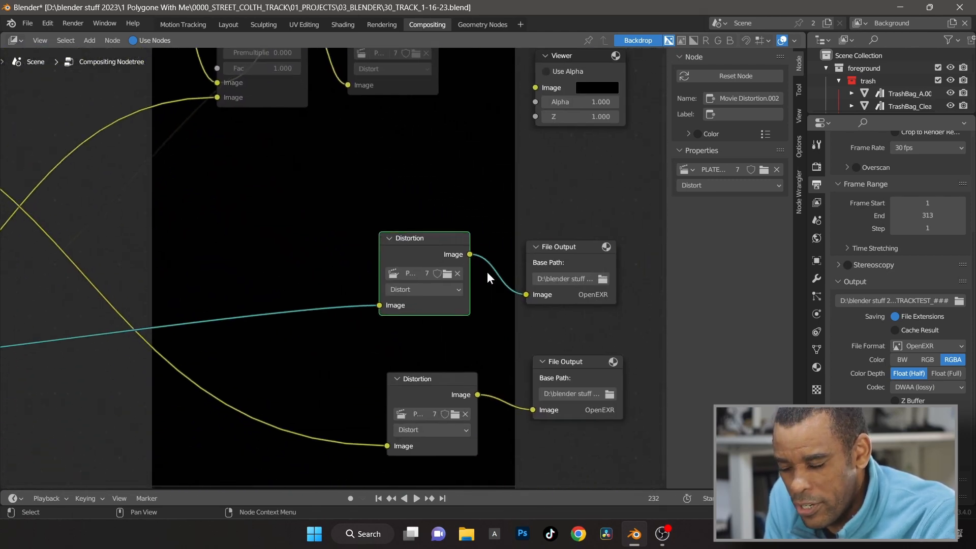
{"action": "left_click", "coordinate": [568, 253]}
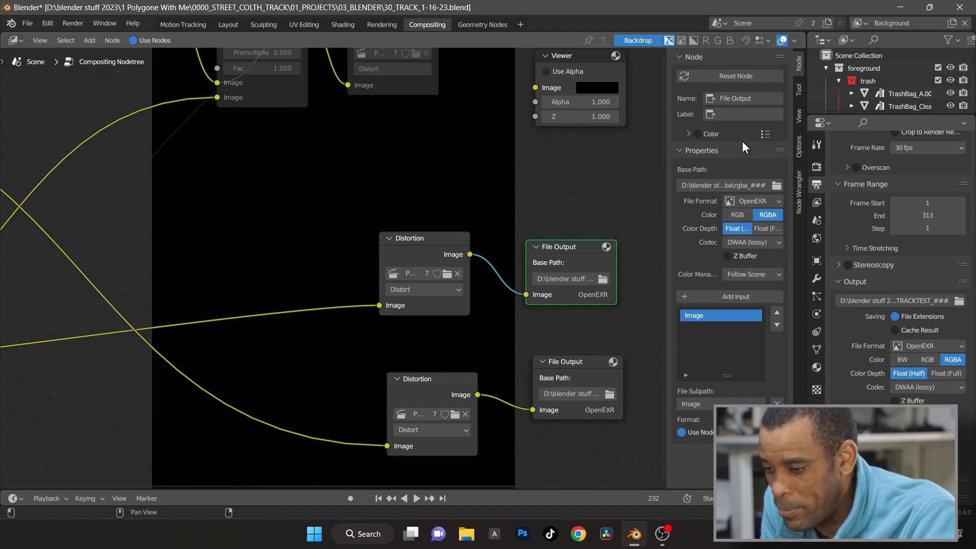
- Inspect the Background and Foreground Render Layers nodes and follow their links to the Alpha Over and Distortion nodes
{"action": "middle_click_drag", "start_coordinate": [327, 388], "coordinate": [395, 298]}
{"action": "middle_click_drag", "start_coordinate": [355, 376], "coordinate": [380, 330]}
{"action": "middle_click_drag", "start_coordinate": [182, 233], "coordinate": [262, 218]}
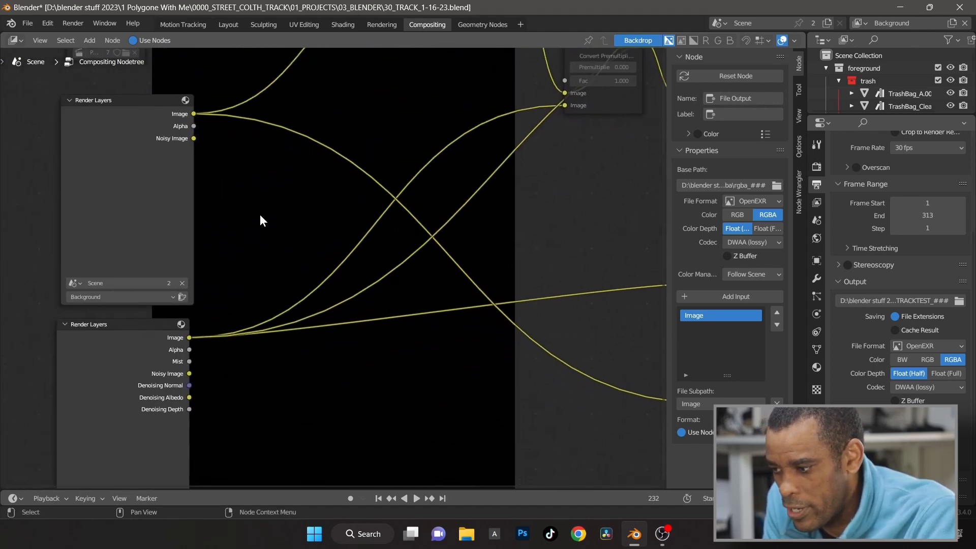
{"action": "left_click", "coordinate": [93, 182]}
{"action": "left_click", "coordinate": [108, 362]}
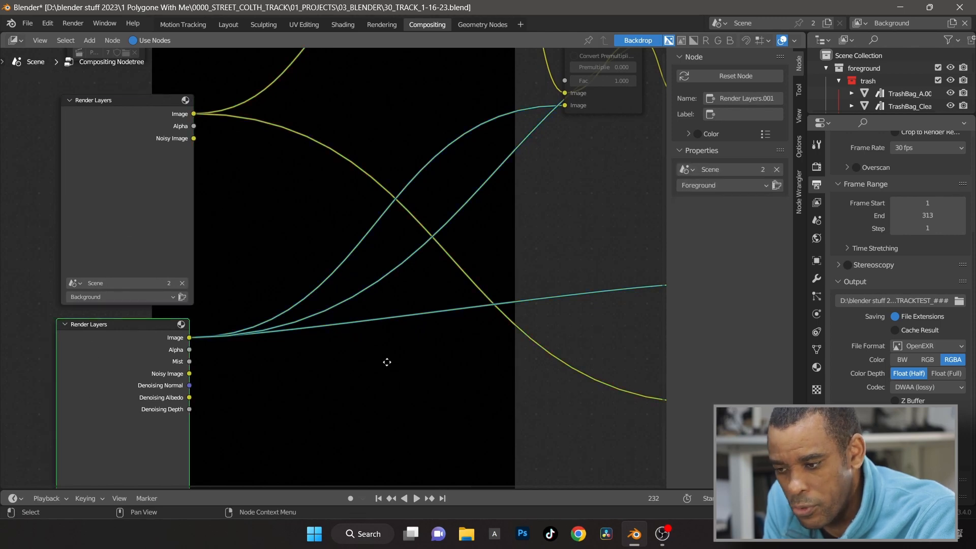
{"action": "middle_click_drag", "start_coordinate": [387, 362], "coordinate": [312, 375]}
{"action": "middle_click_drag", "start_coordinate": [538, 242], "coordinate": [473, 285]}
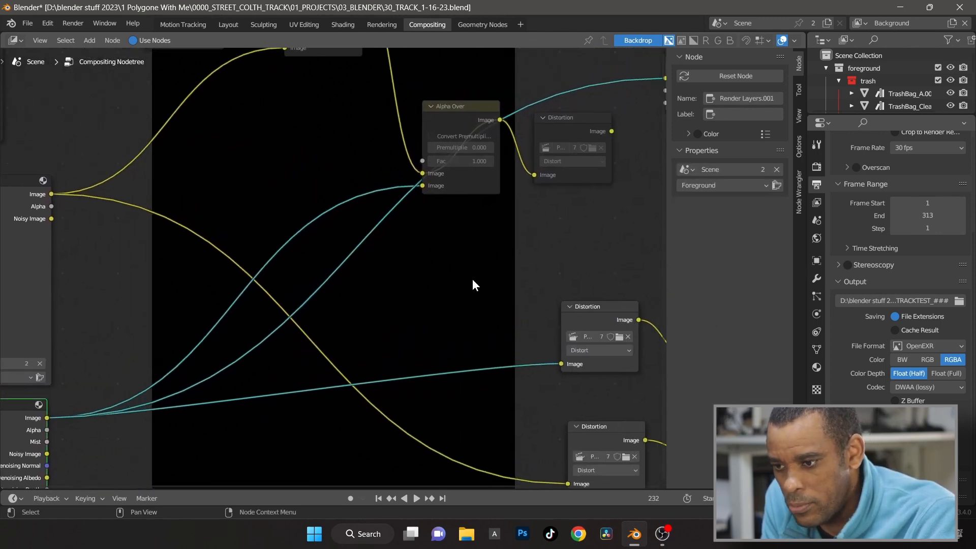
- Return to the Layout workspace and switch the camera view to Rendered shading
{"action": "left_click", "coordinate": [228, 25]}
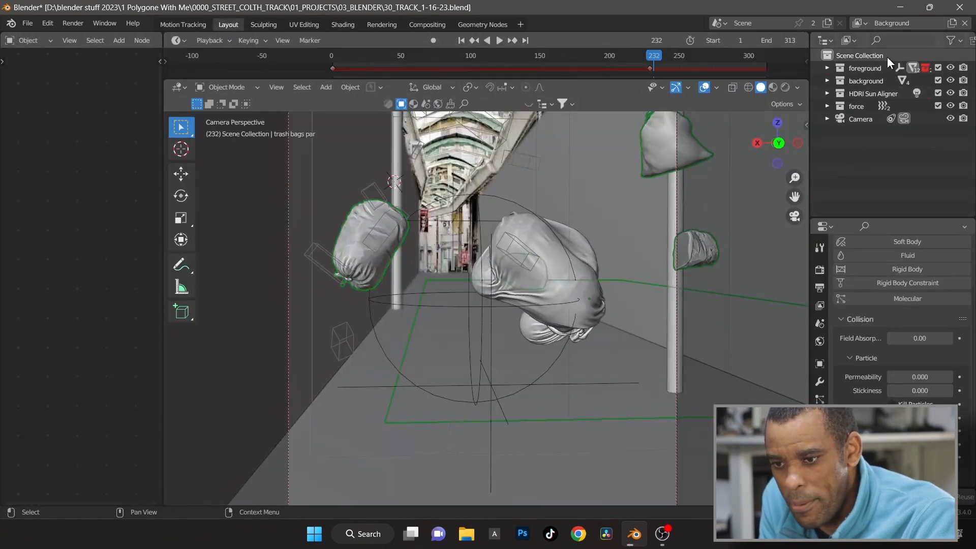
{"action": "left_click", "coordinate": [785, 87]}
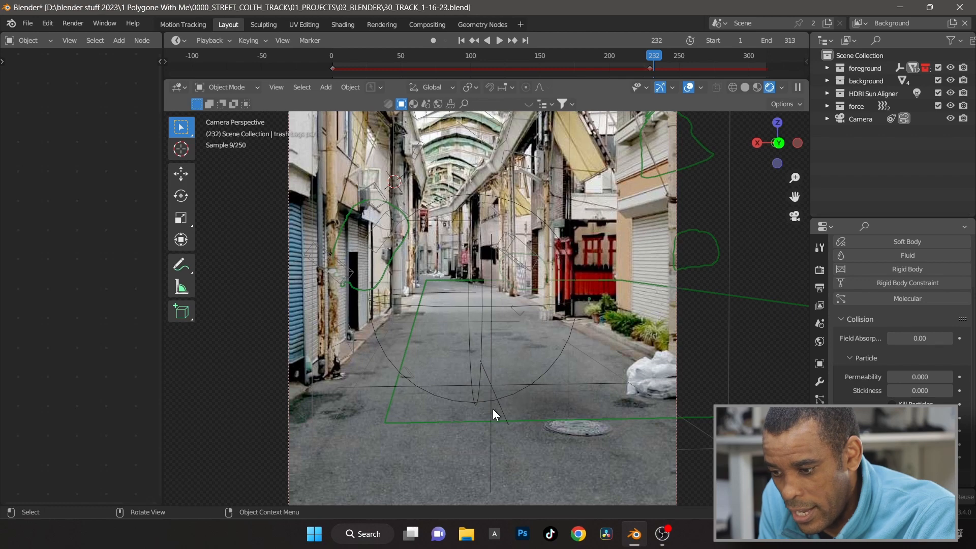
- Show the Holdout and Indirect Only toggles in the outliner, and save the file with the foreground collection selected
{"action": "left_click", "coordinate": [862, 84]}
{"action": "left_click", "coordinate": [951, 41]}
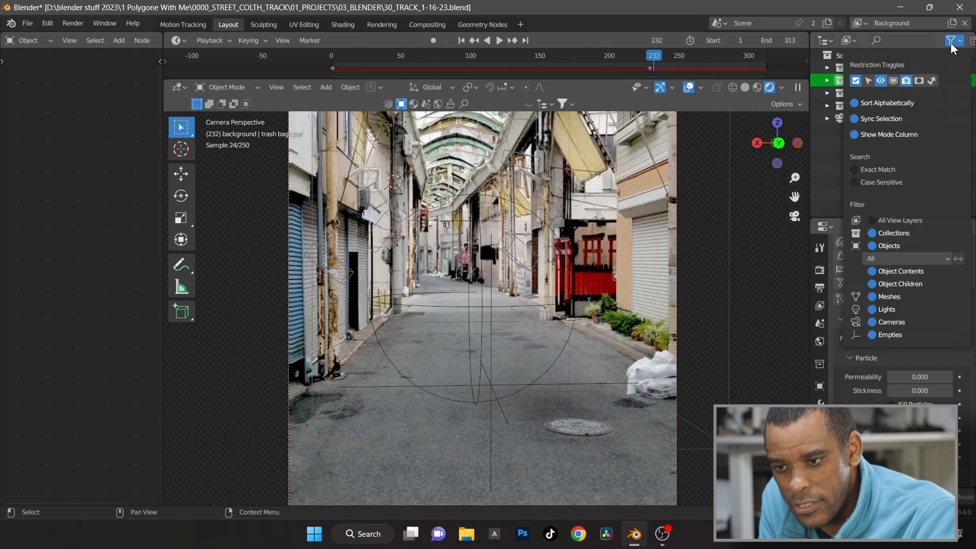
{"action": "left_click", "coordinate": [932, 80]}
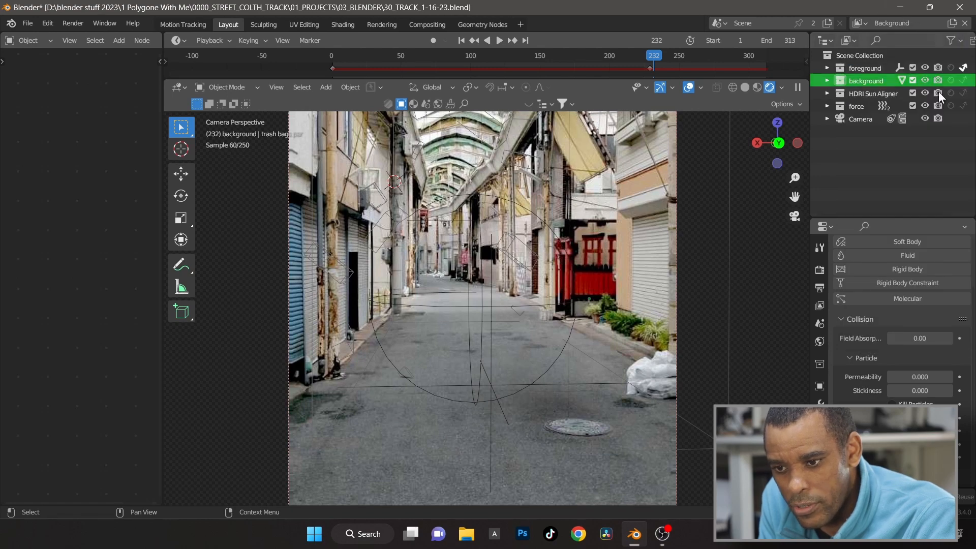
{"action": "left_click", "coordinate": [855, 67]}
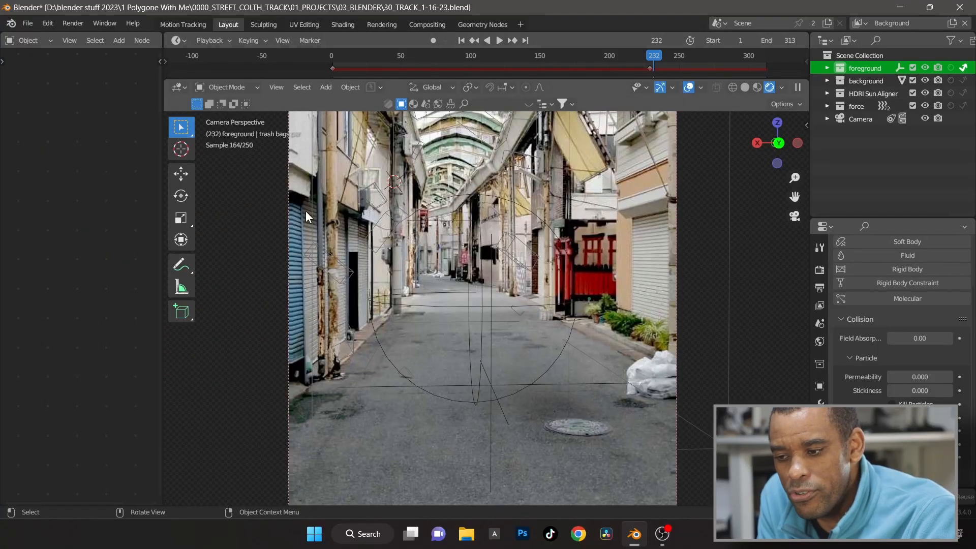
{"action": "key", "text": "ctrl+s"}
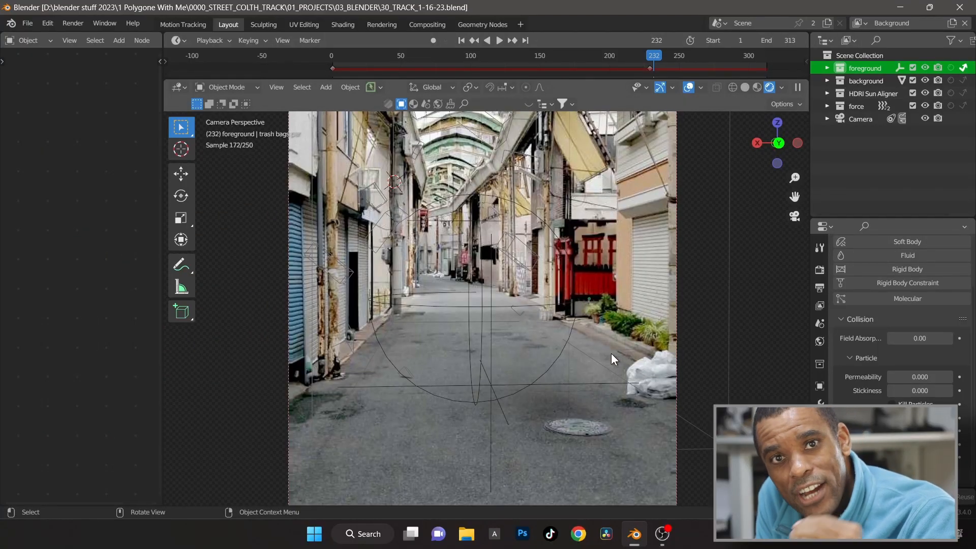
- Compare the rendered camera view on the Foreground view layer with the Background view layer
{"action": "left_click", "coordinate": [863, 24]}
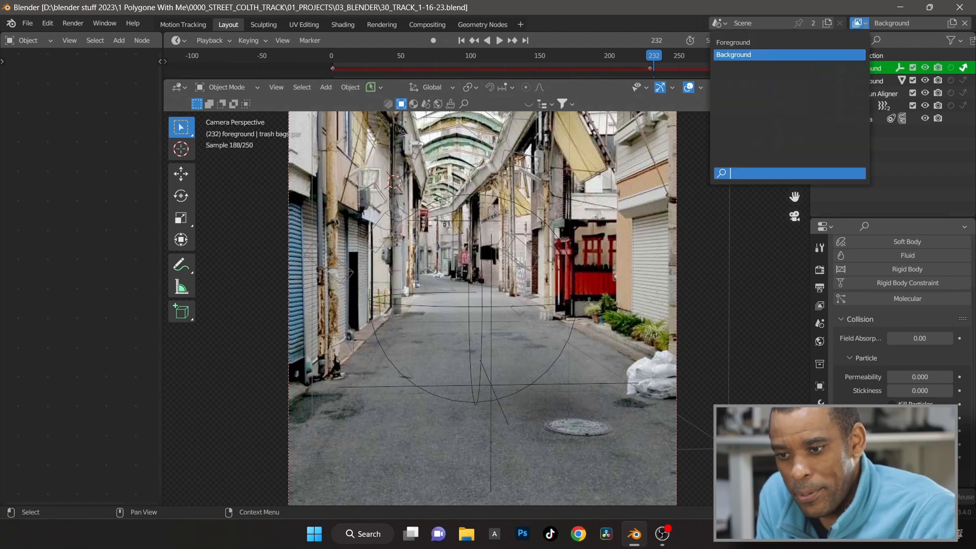
{"action": "left_click", "coordinate": [831, 44]}
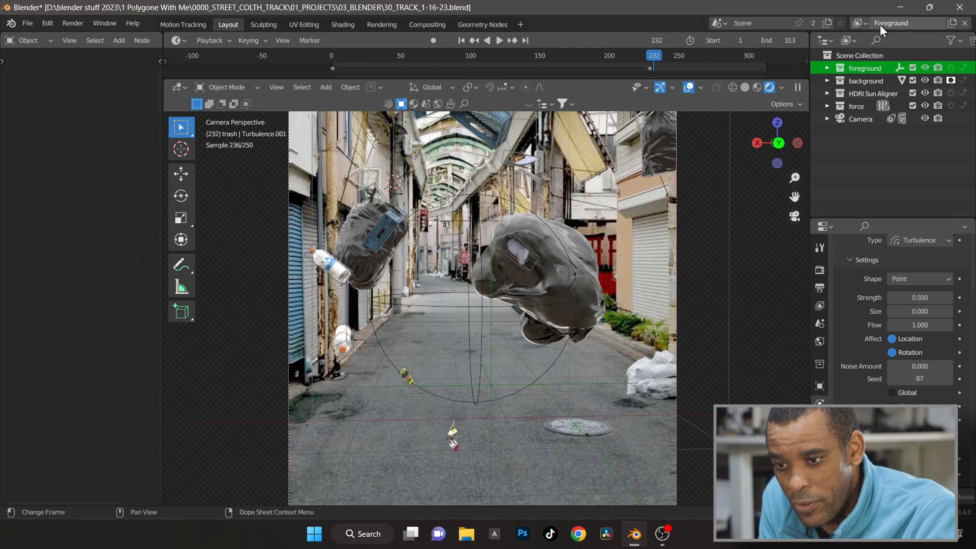
{"action": "left_click", "coordinate": [859, 23]}
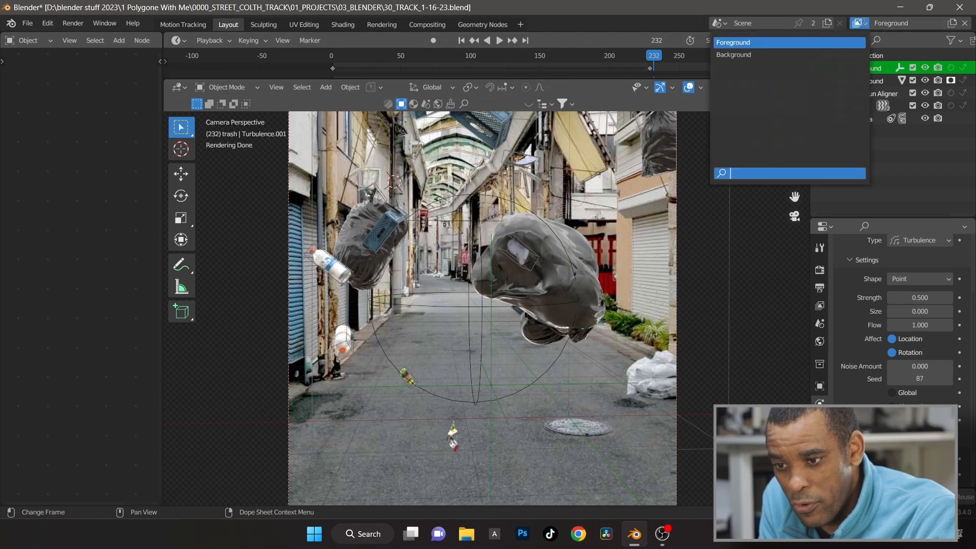
{"action": "left_click", "coordinate": [816, 56]}
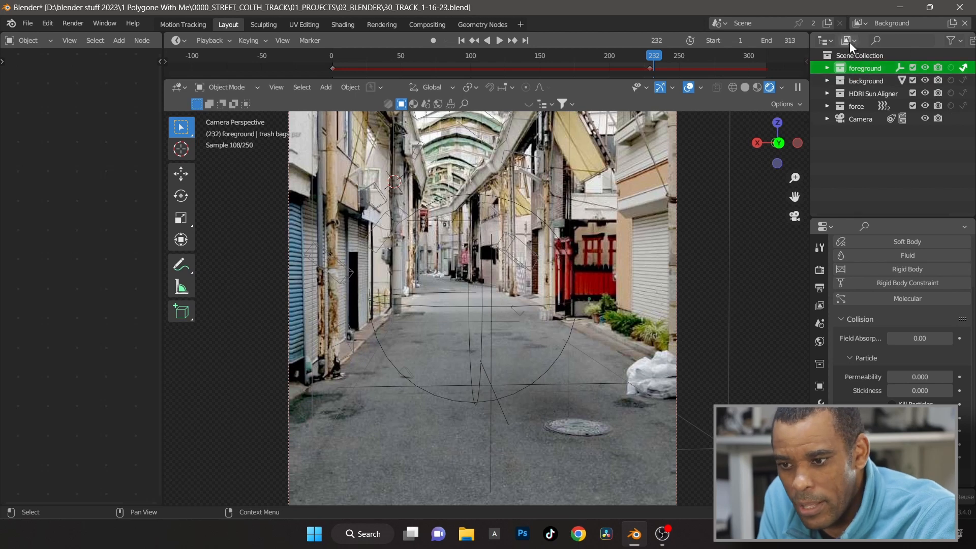
- Make Foreground the active view layer and turn off the scene camera's background images
{"action": "left_click", "coordinate": [867, 24]}
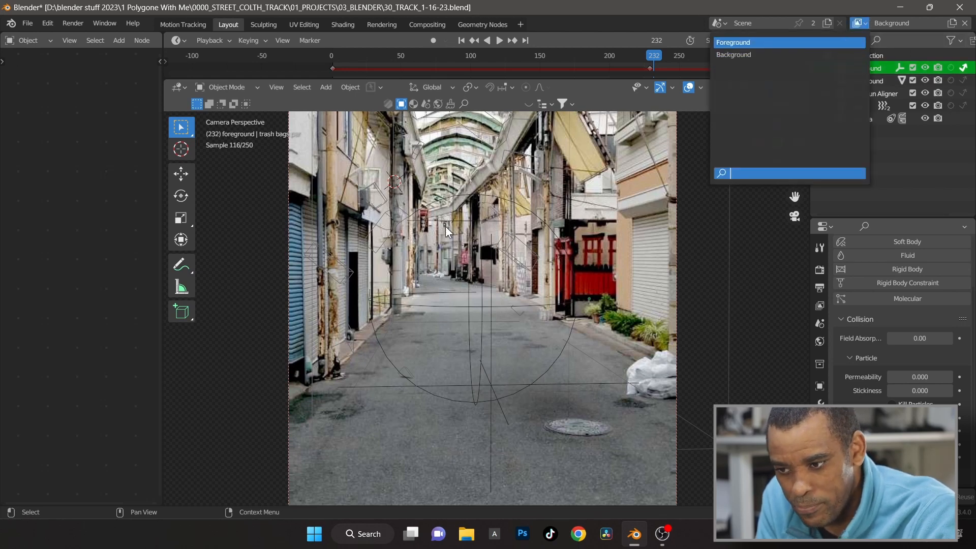
{"action": "key", "text": "Return"}
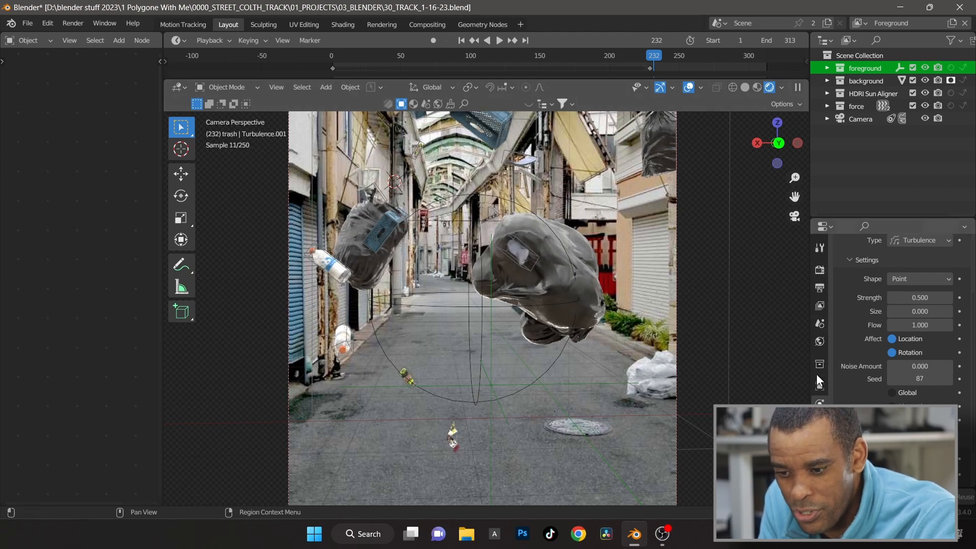
{"action": "left_click", "coordinate": [819, 269]}
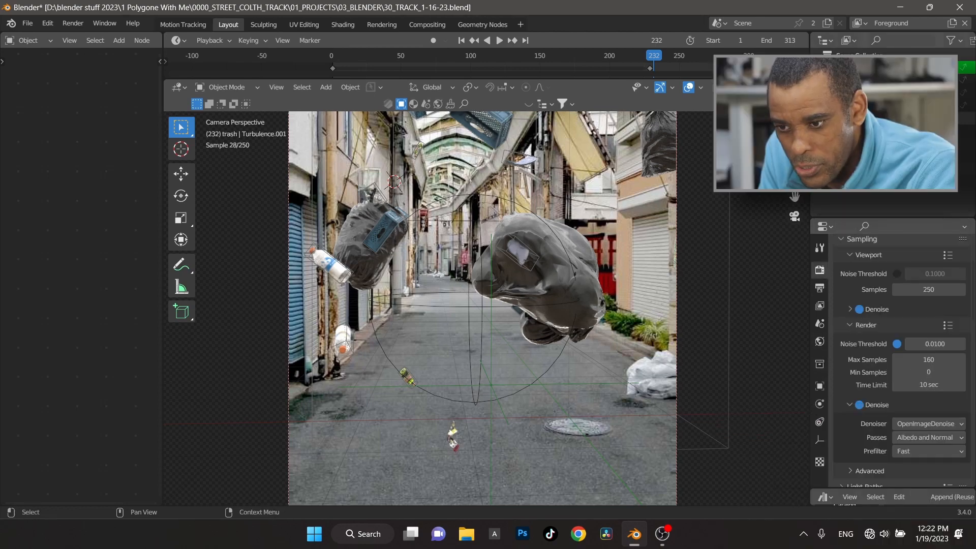
{"action": "left_click", "coordinate": [860, 119]}
{"action": "left_click", "coordinate": [819, 435]}
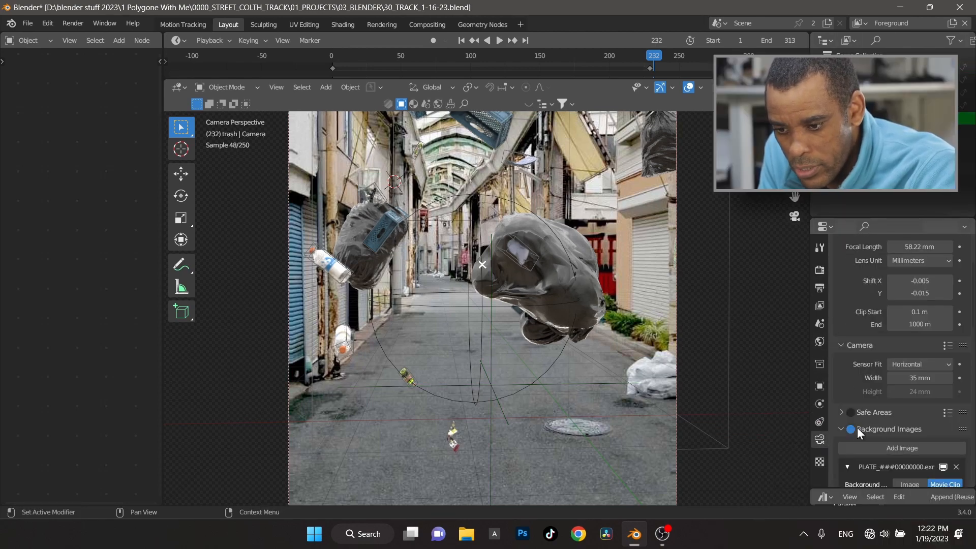
{"action": "left_click", "coordinate": [852, 428]}
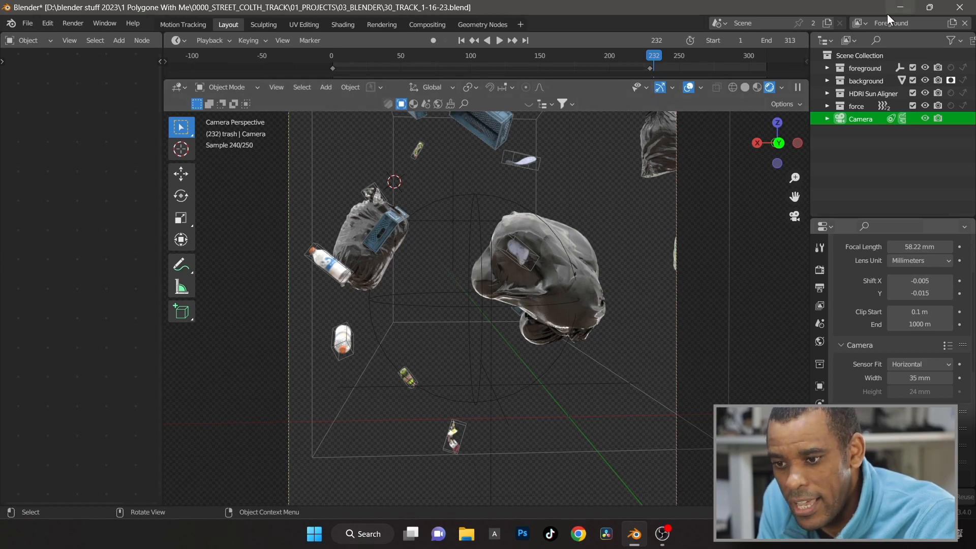
- Switch the active view layer to Background with the camera's background images turned off
{"action": "left_click", "coordinate": [859, 23]}
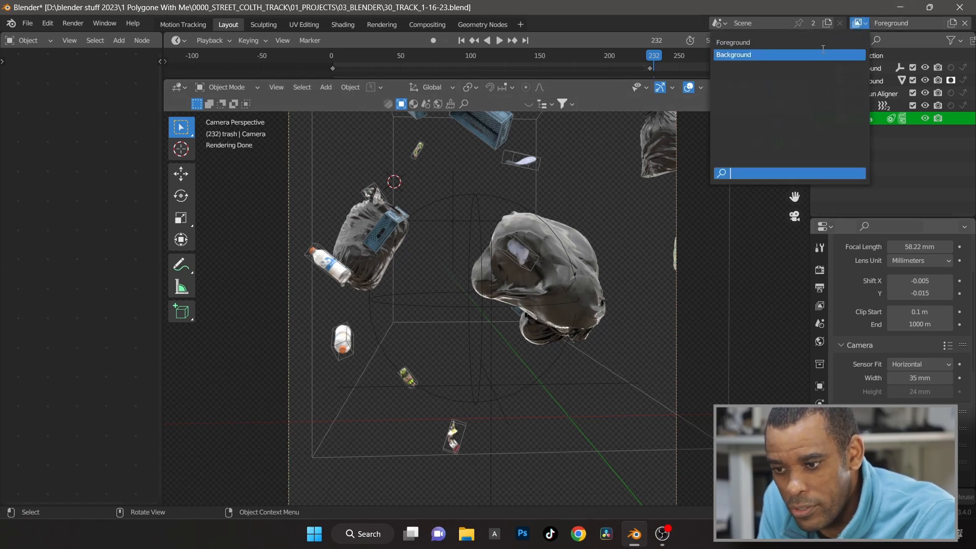
{"action": "key", "text": "Return"}
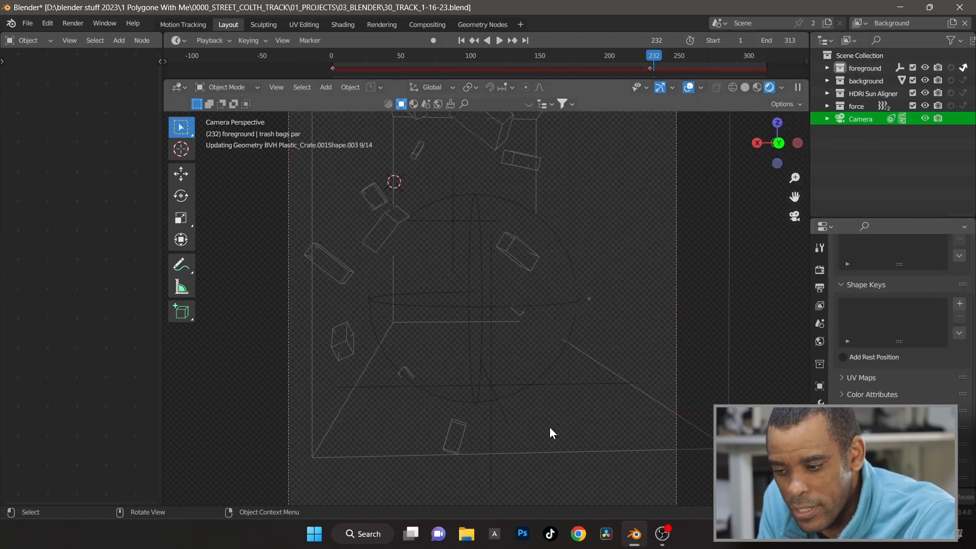